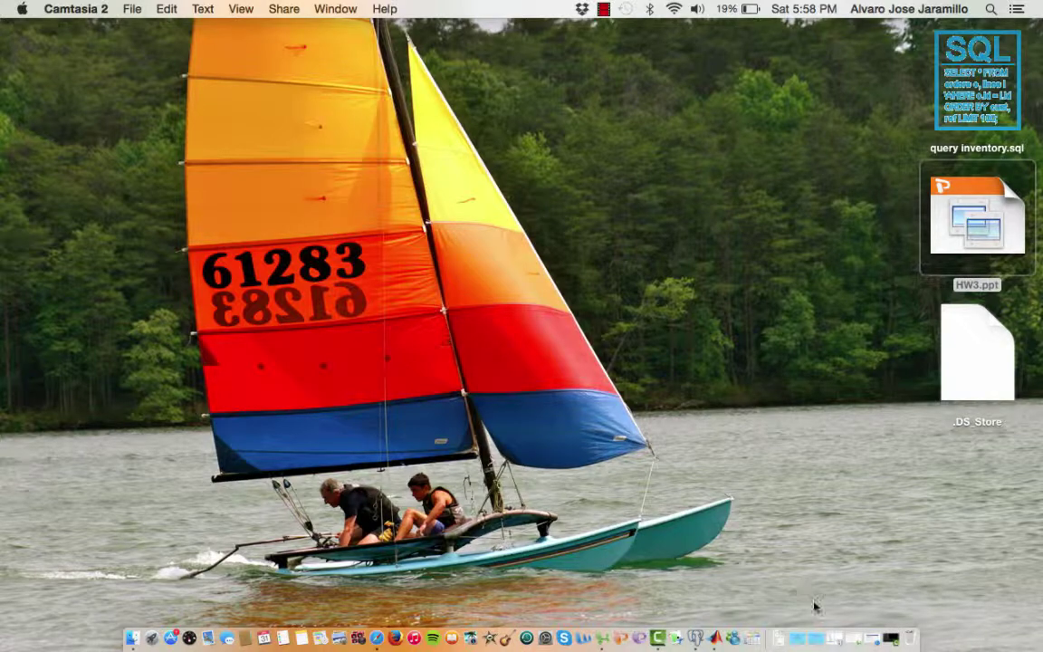
Step: Review the PostgreSQL JDBC command-line connection example through close(conn) in Safari, then minimize the window
click(874, 600)
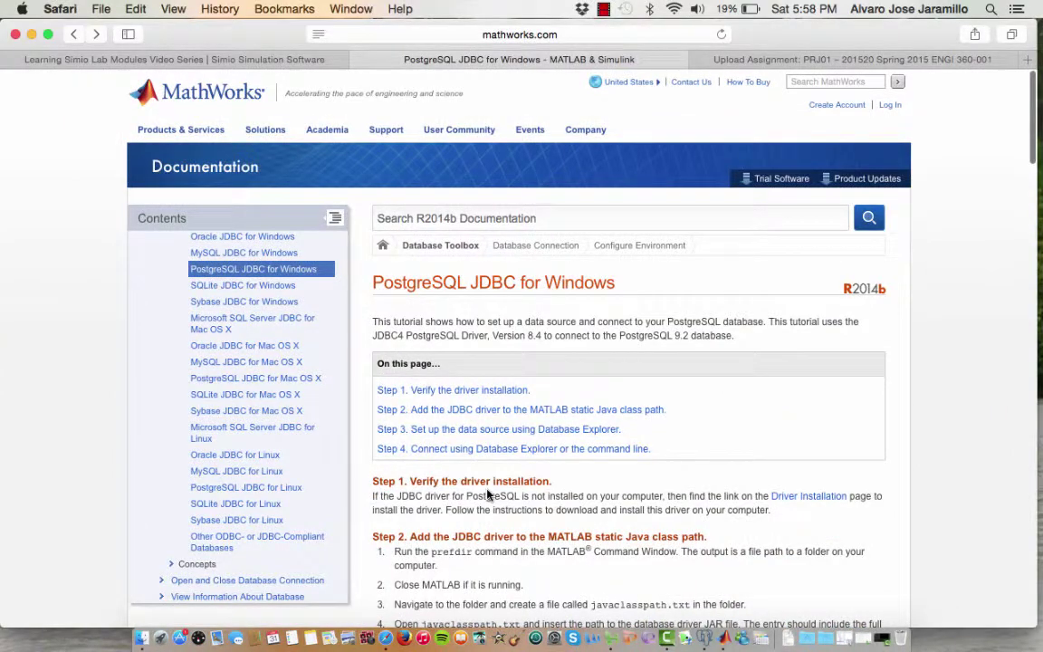
scroll(487, 495, down, 15)
scroll(487, 494, down, 20)
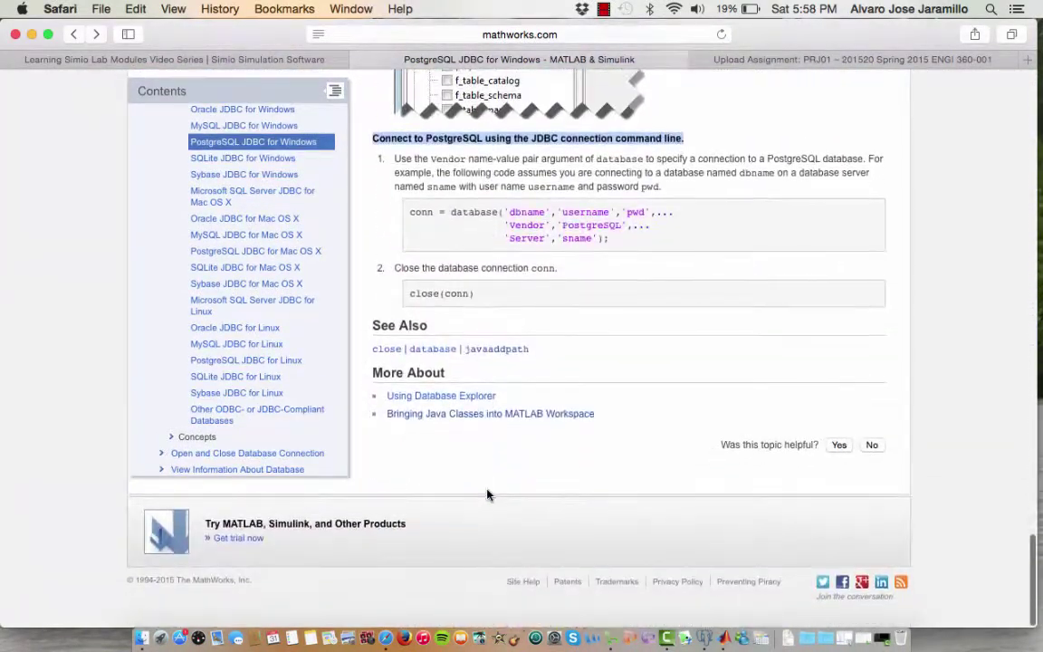
drag(380, 166, 563, 313)
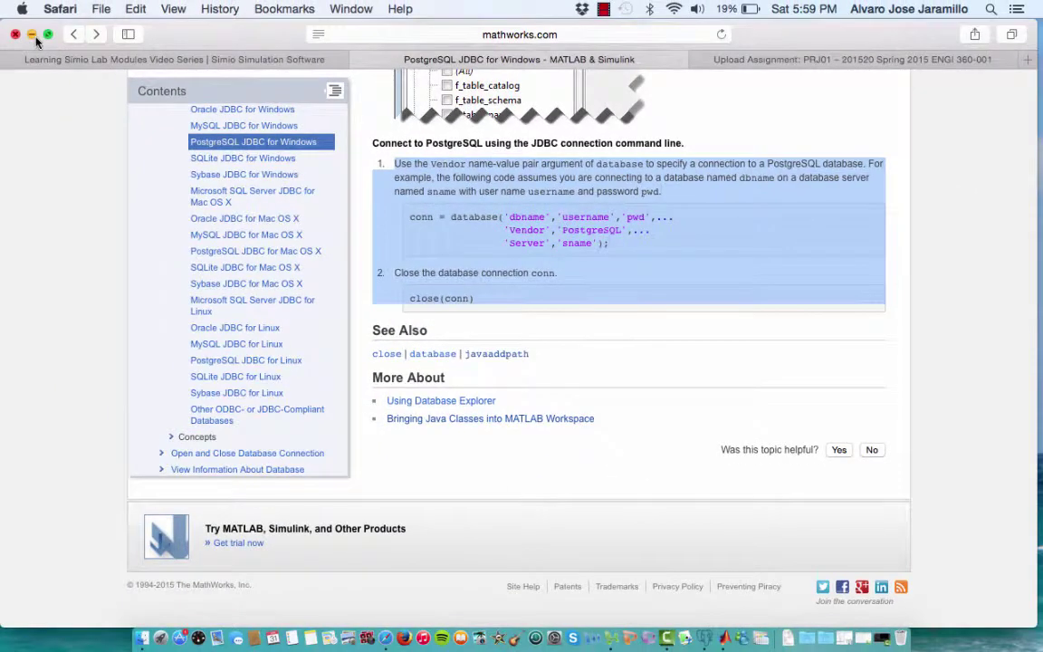
click(31, 33)
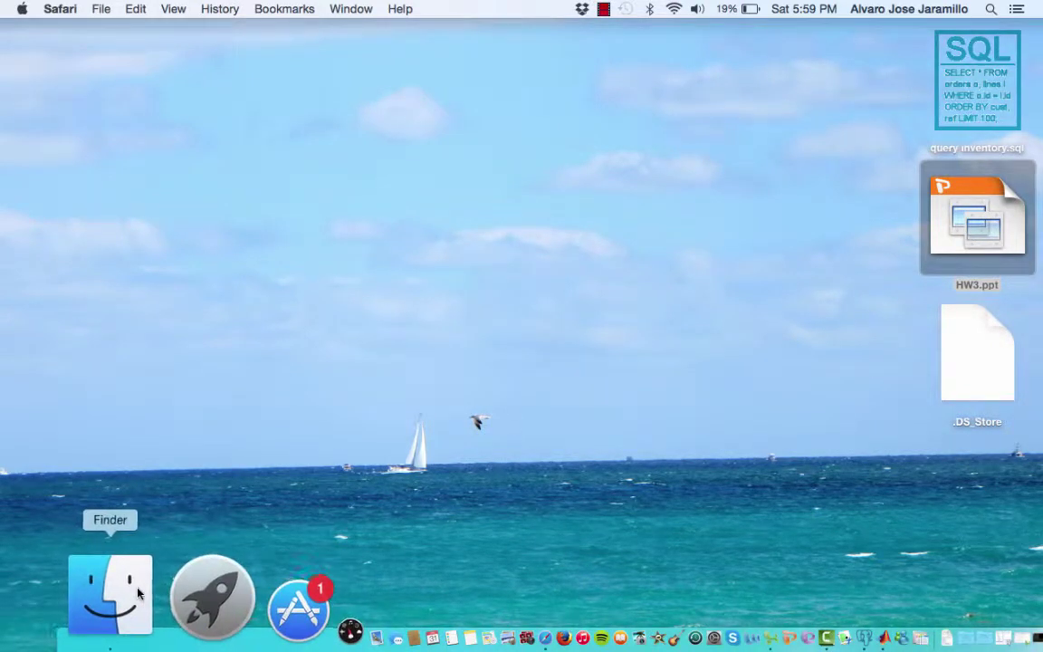
Step: Search the home folder for 'matlab' in a new Finder window
click(139, 593)
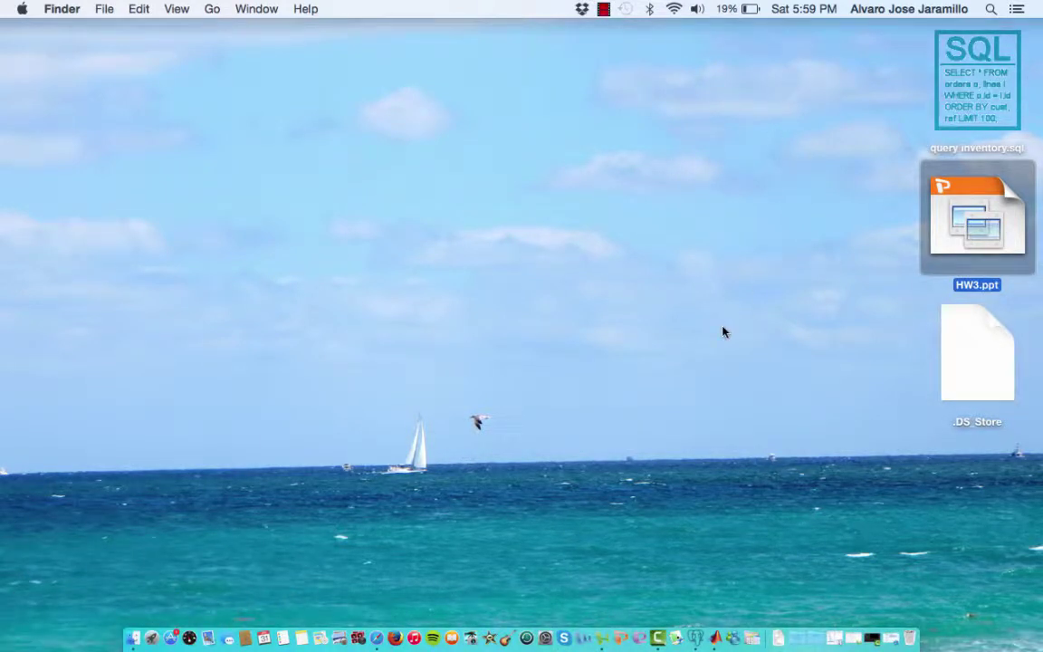
key(super+n)
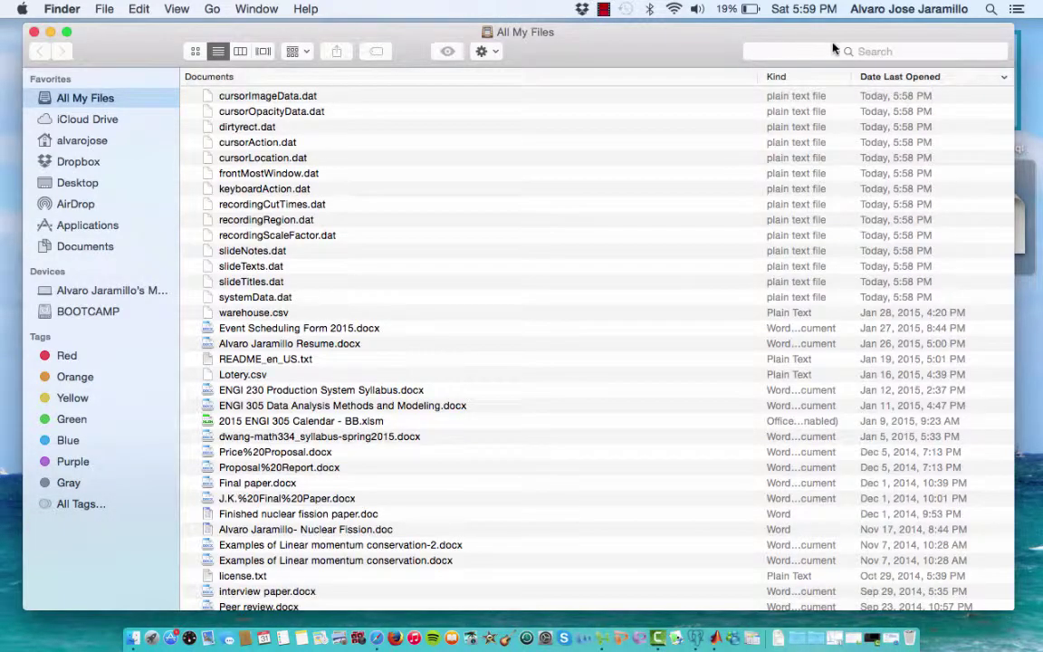
click(866, 47)
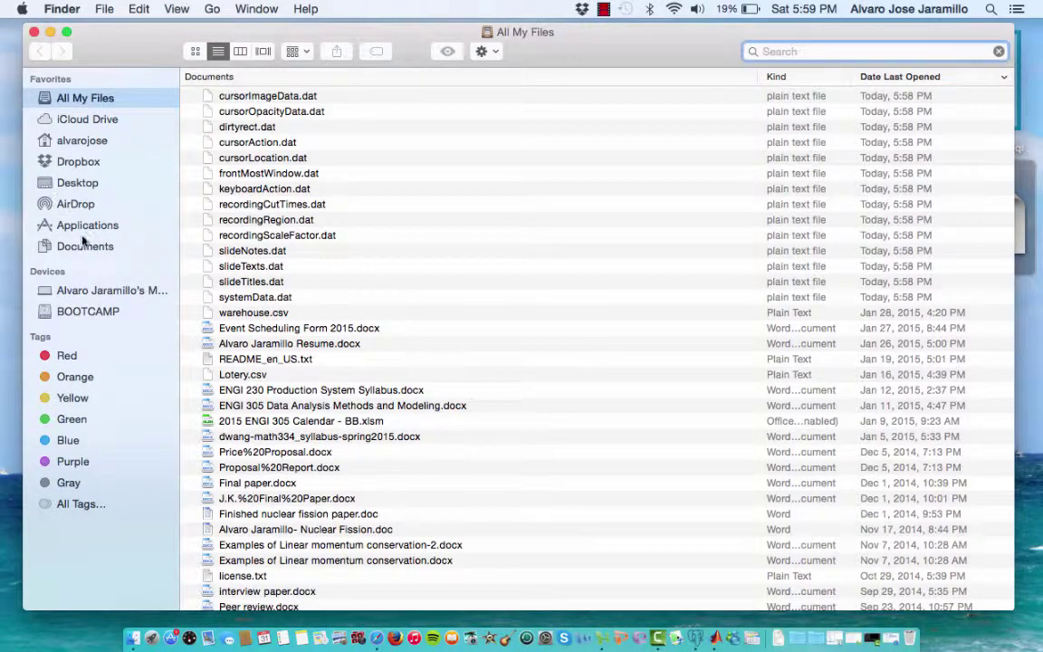
click(65, 137)
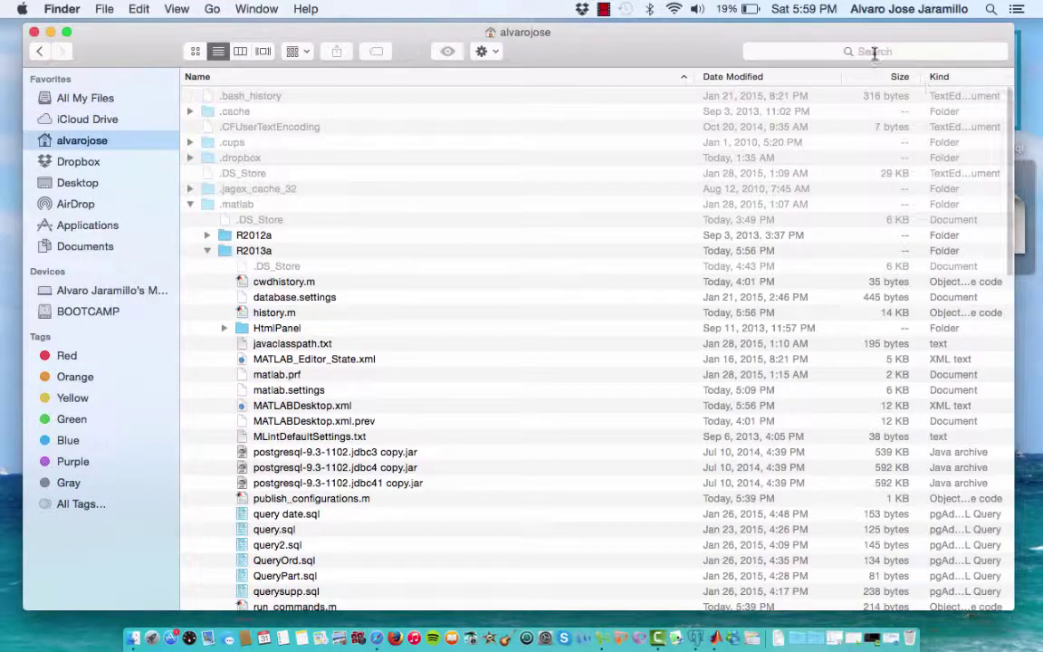
click(873, 52)
text(matla)
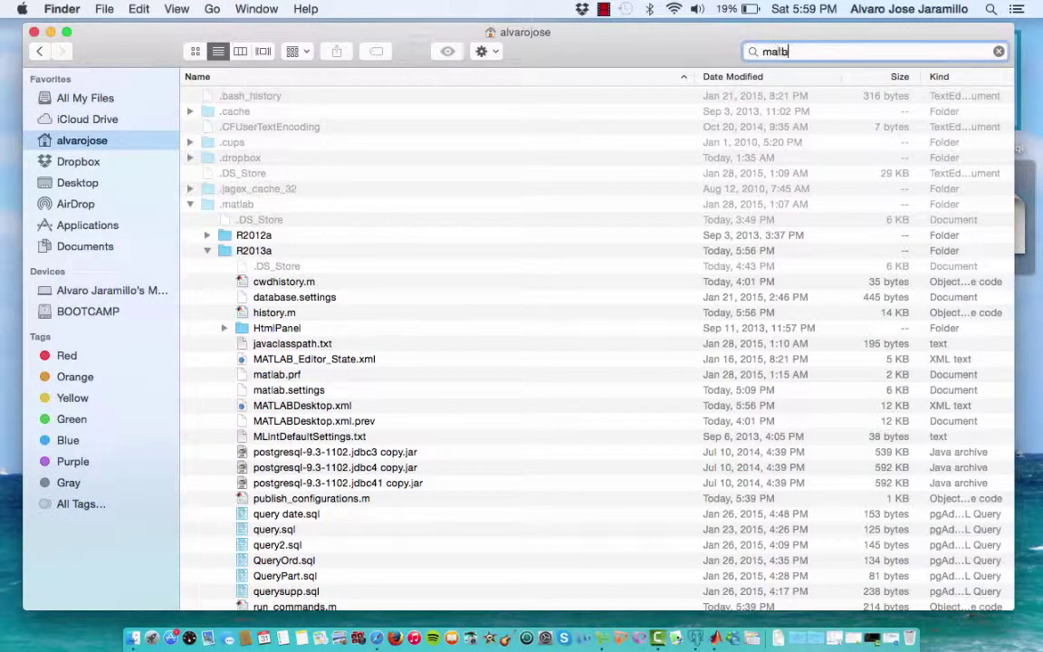
text(b)
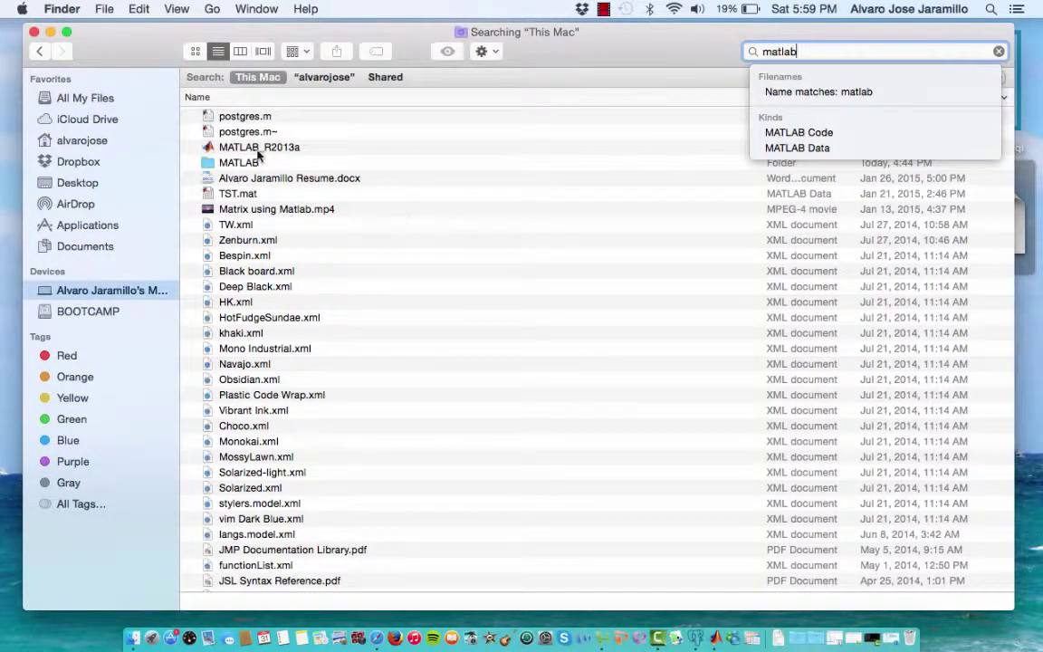
Step: Open the MATLAB folder in Documents and select Lotery.csv
click(245, 166)
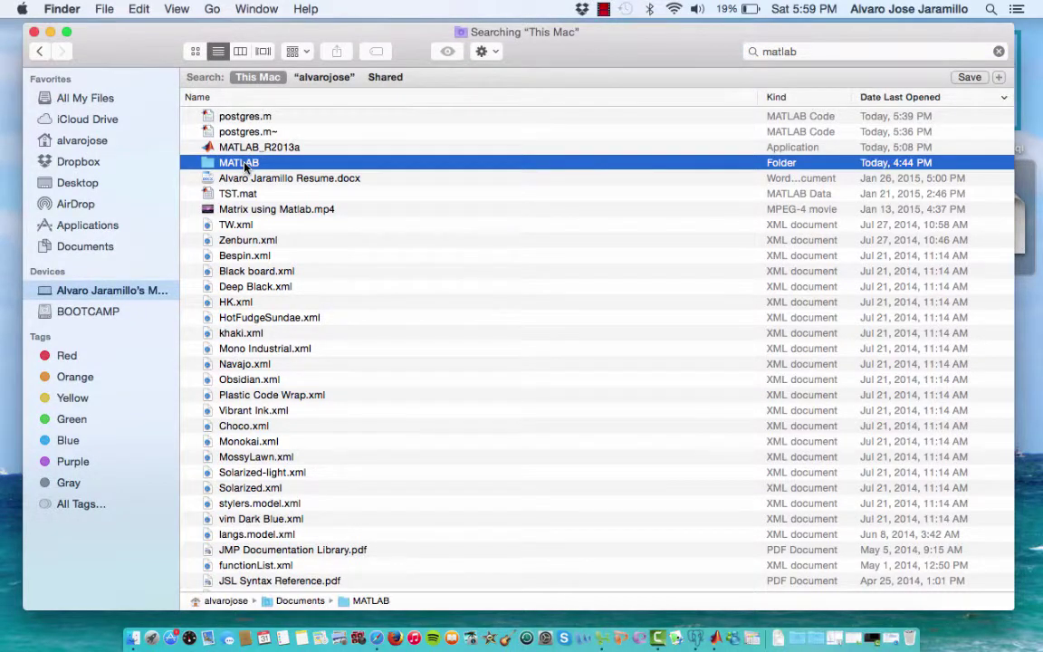
double_click(245, 166)
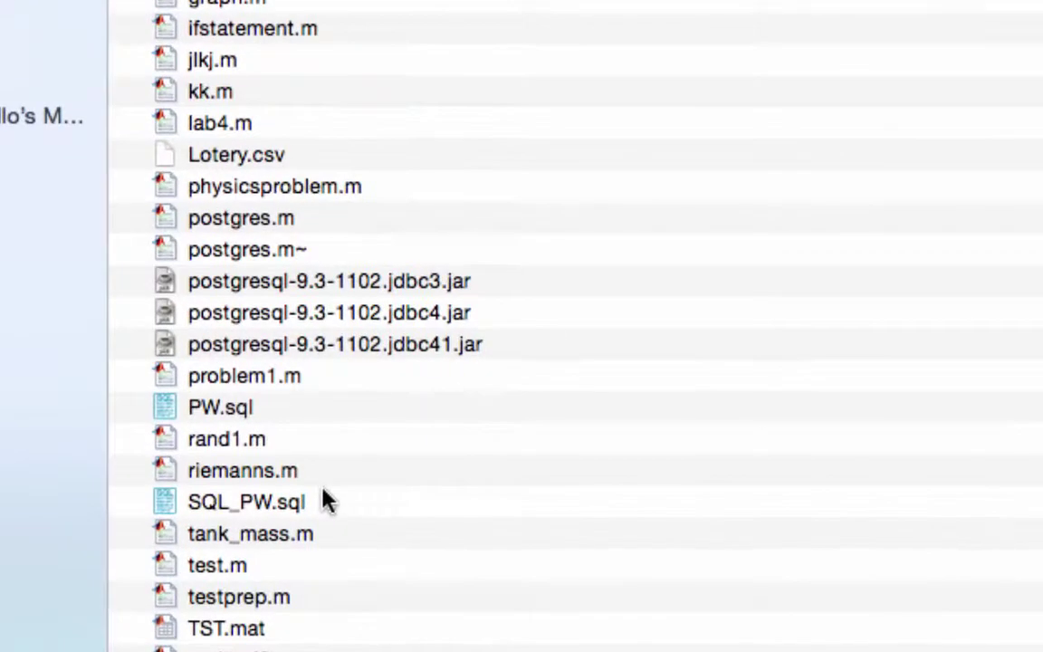
click(232, 159)
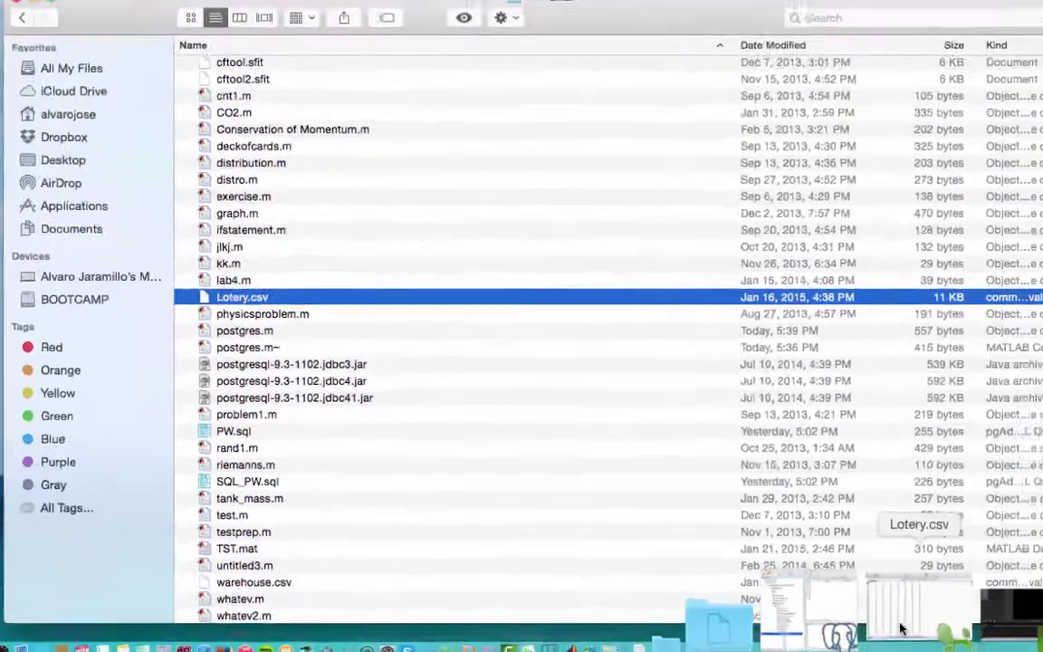
Step: Open Lotery.csv in Excel to check its seven columns, then minimize it and close Finder
drag(915, 597, 851, 615)
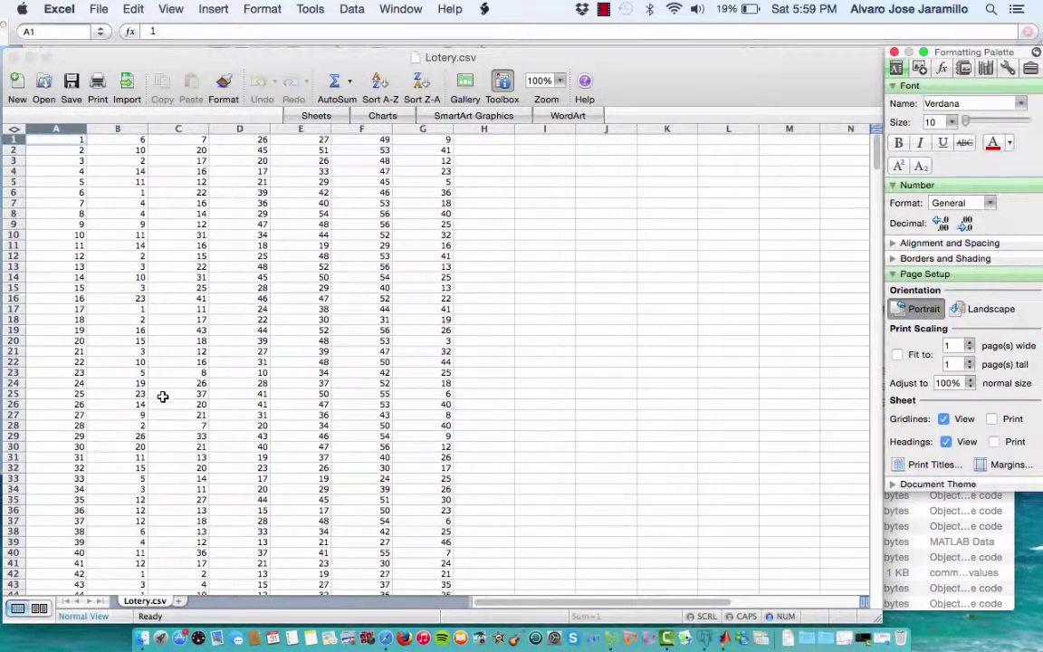
click(30, 56)
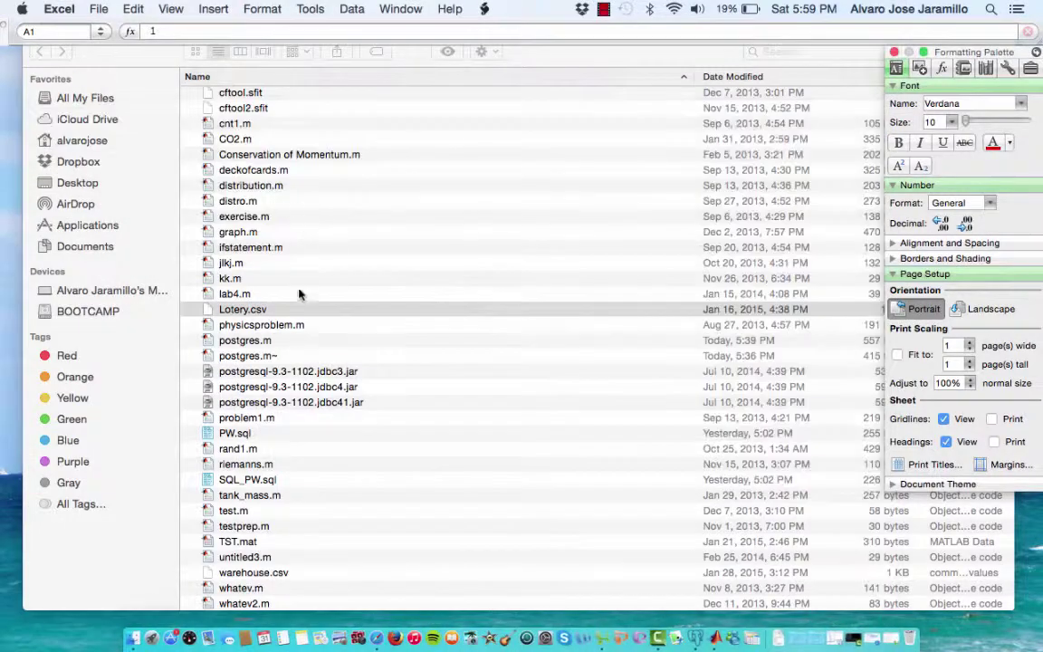
click(261, 309)
click(33, 32)
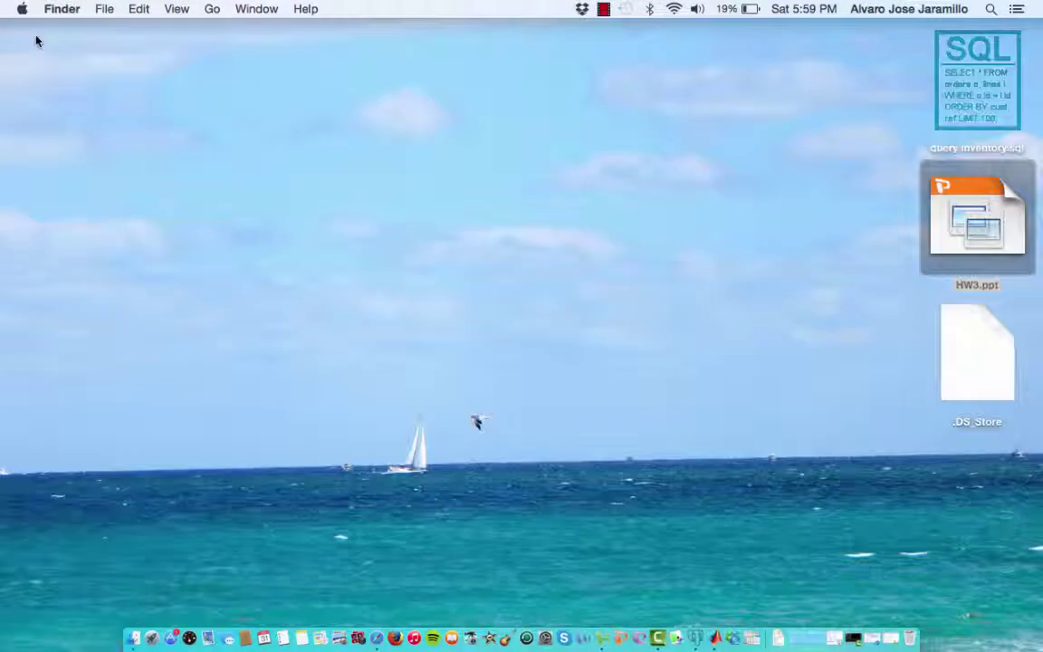
Step: Cycle through Spaces with Ctrl+arrow keys back to the desktop
key(super+Tab)
key(ctrl+Left)
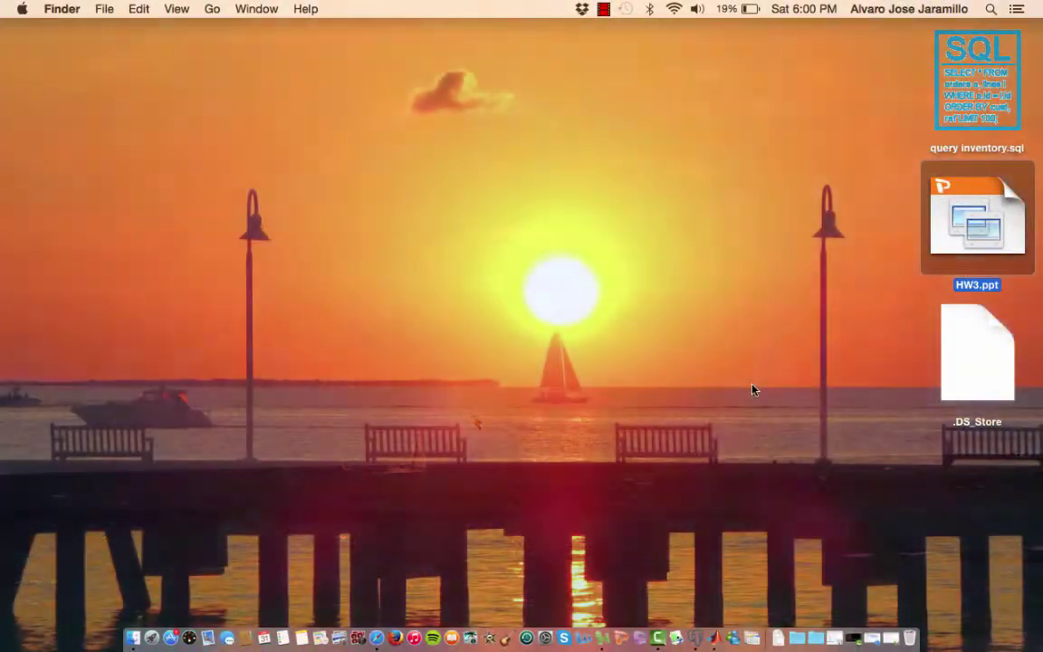
key(ctrl+Right)
key(ctrl+Right)
key(ctrl+Right)
key(ctrl+Left)
key(ctrl+Left)
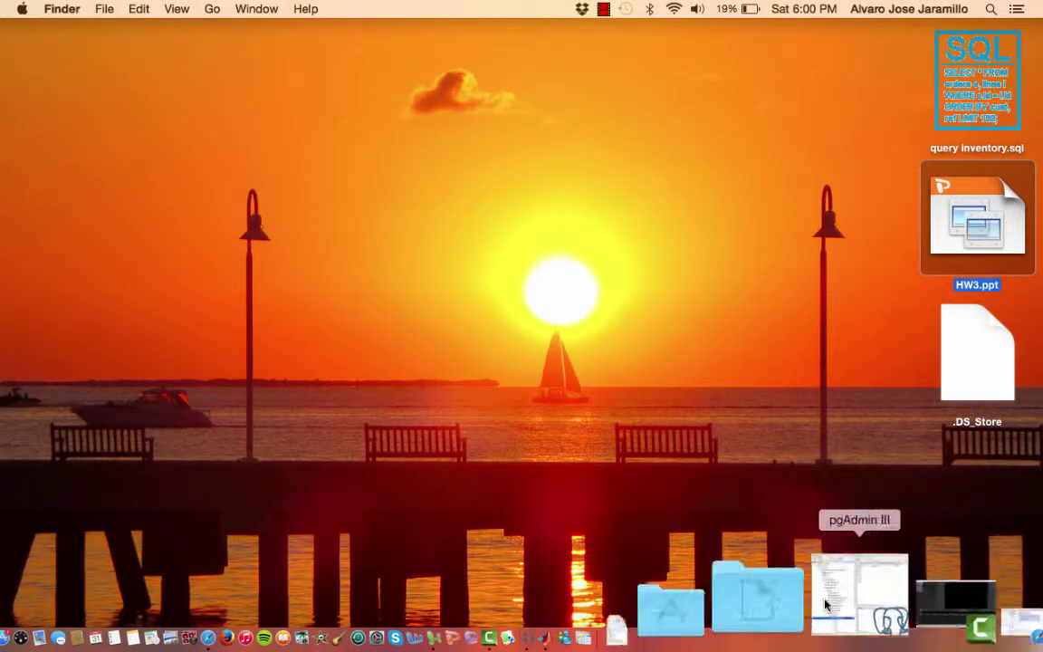
Step: Restore pgAdmin III and refresh the LOT database
click(847, 598)
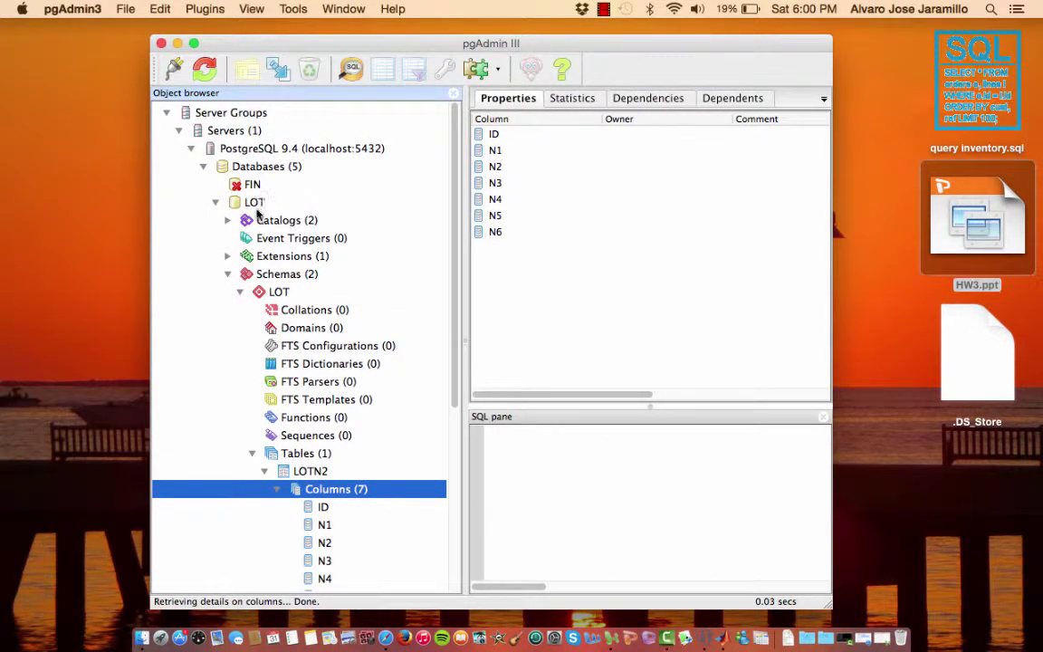
click(255, 203)
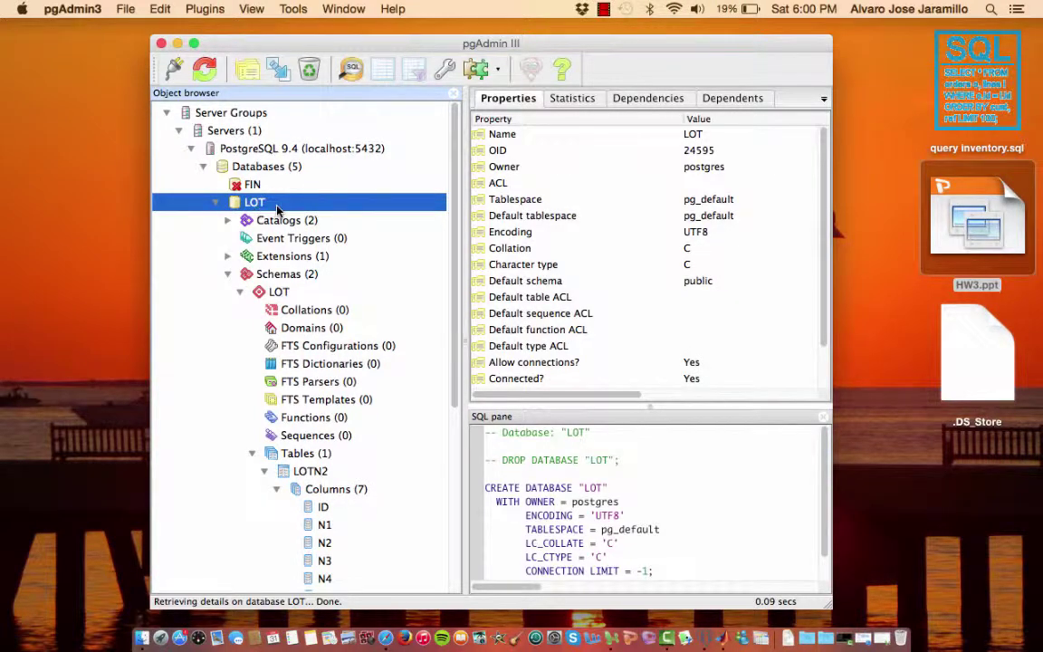
right_click(277, 209)
click(274, 205)
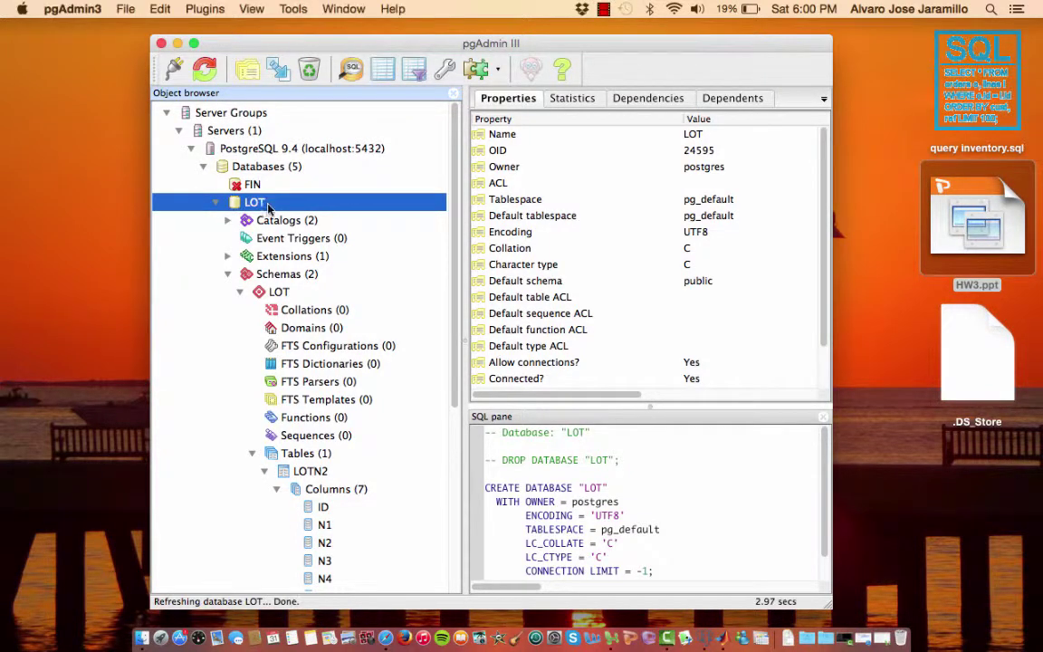
right_click(288, 212)
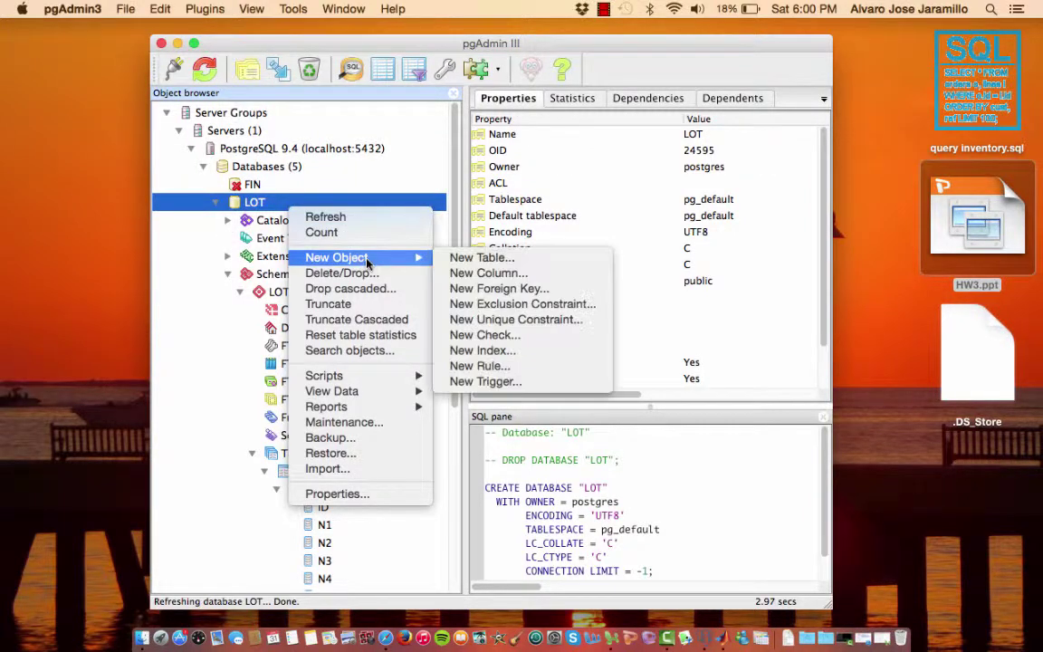
click(234, 203)
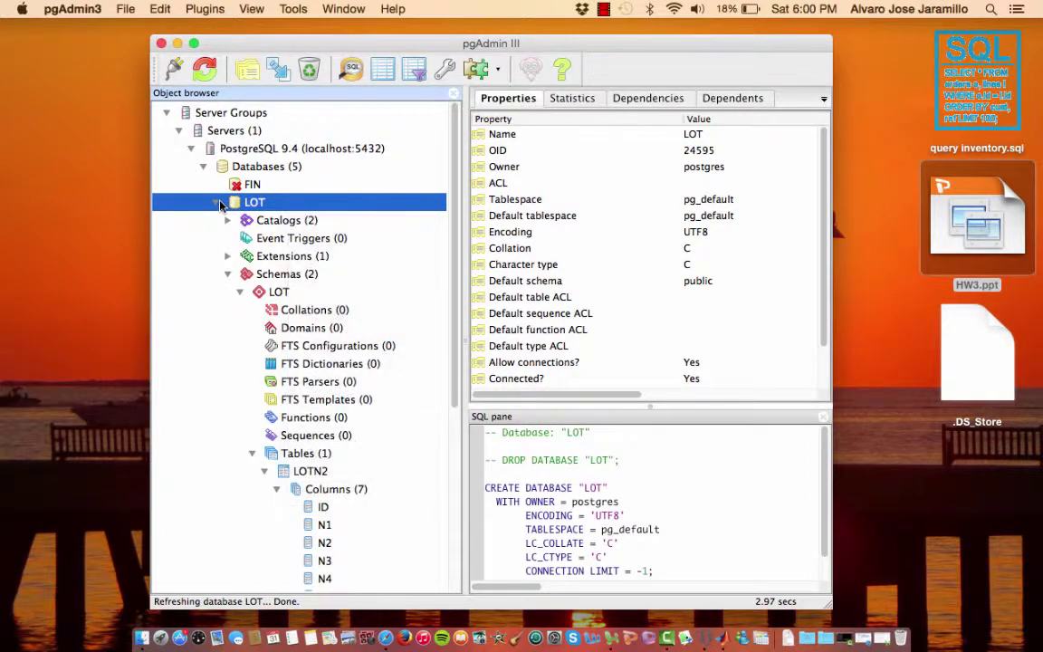
Step: Select the LOTN2 table in the LOT schema to show its ID and N1–N6 columns
click(274, 291)
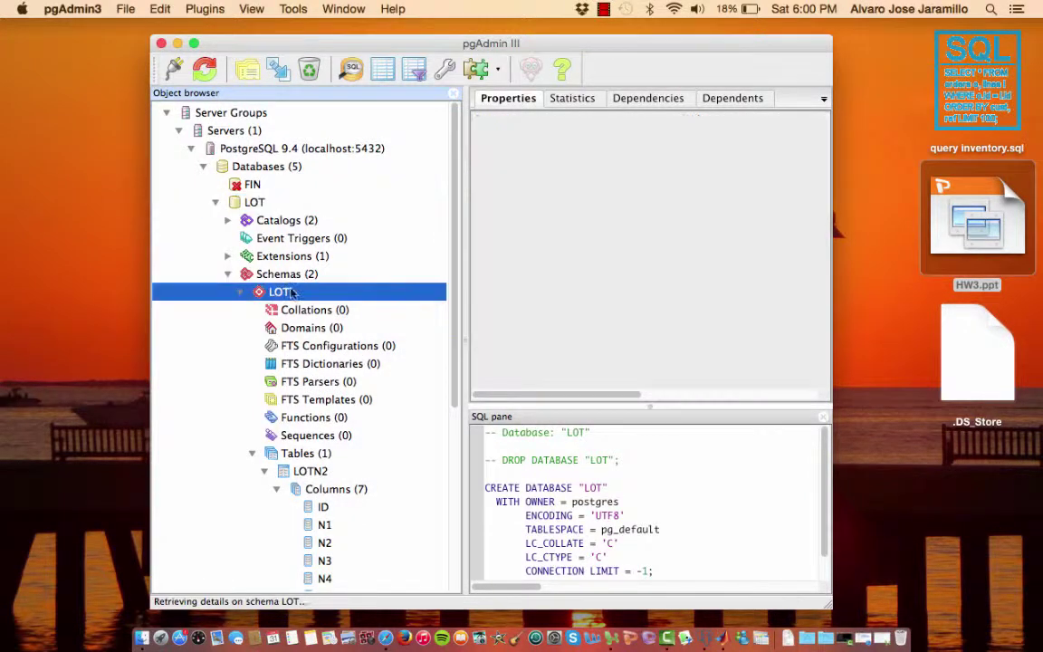
click(313, 470)
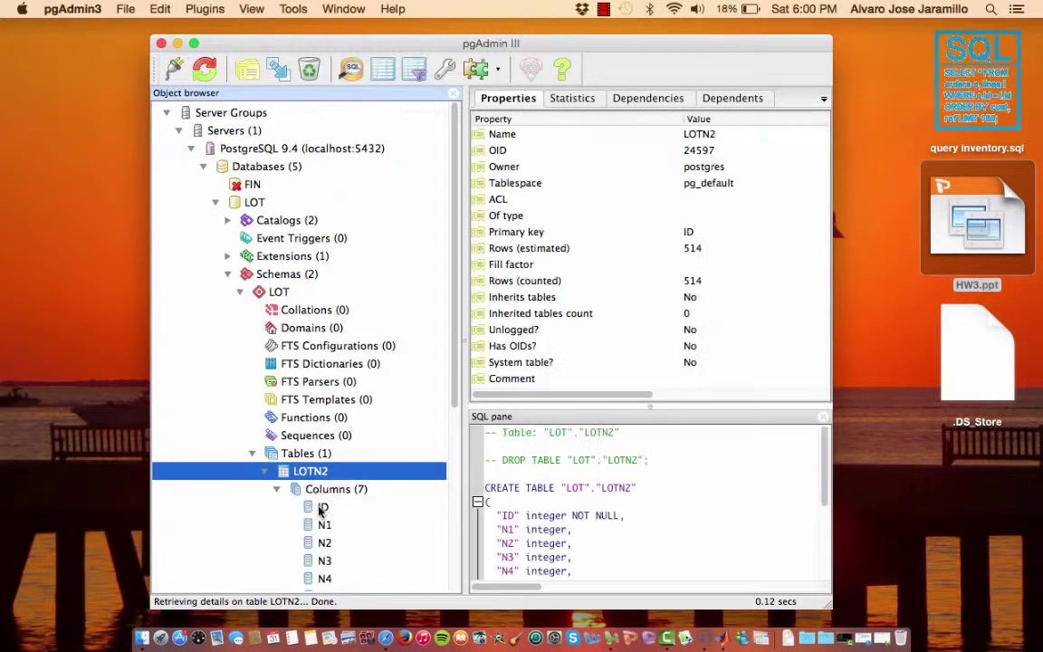
scroll(322, 510, down, 4)
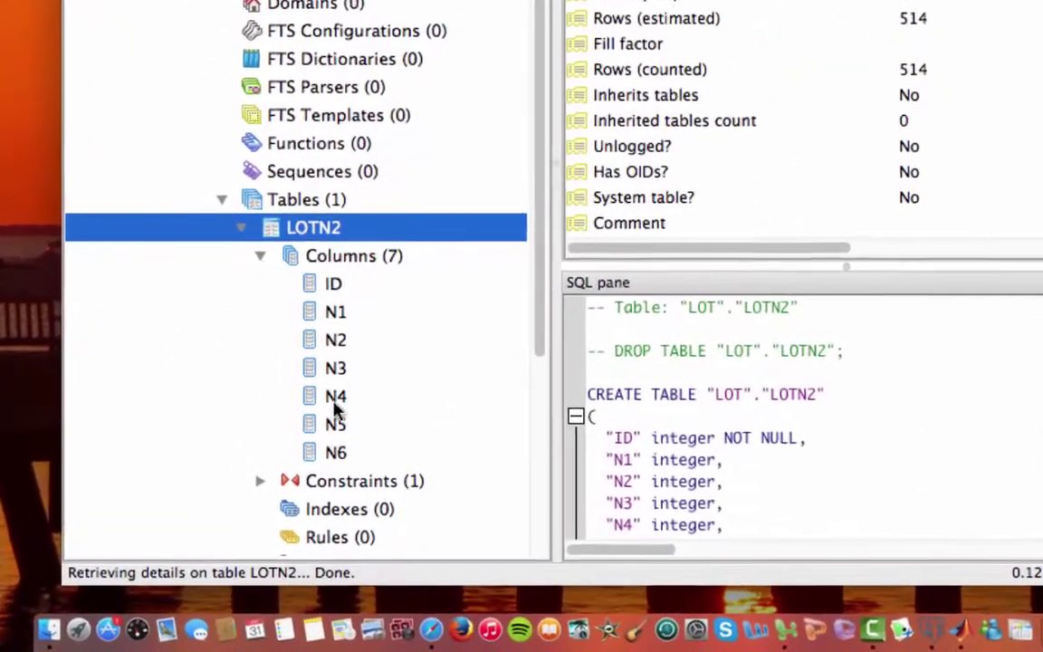
click(307, 156)
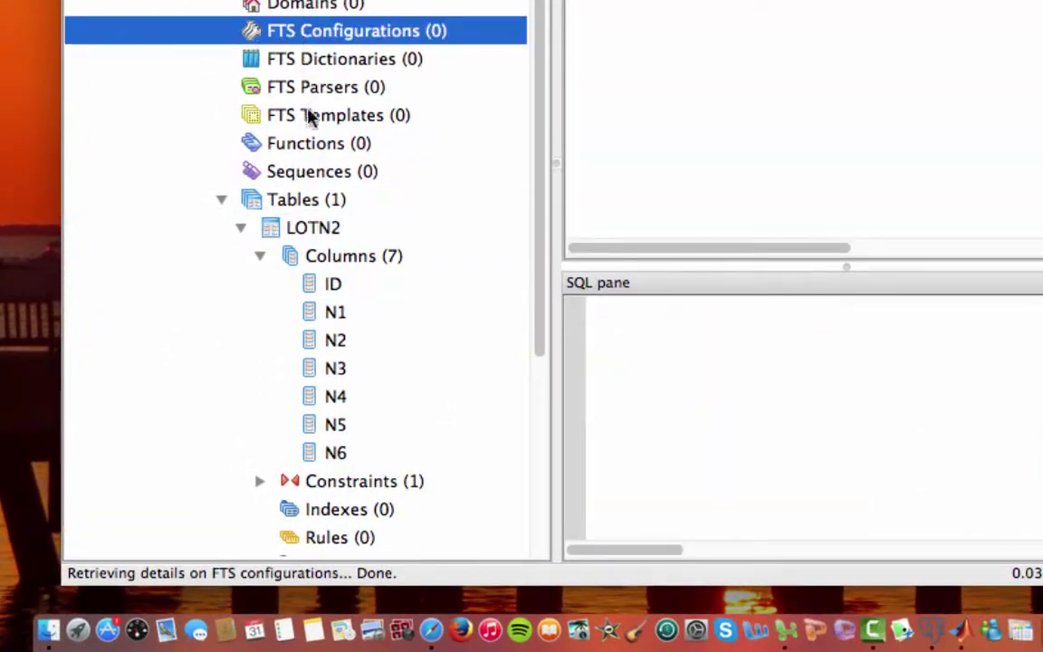
click(317, 232)
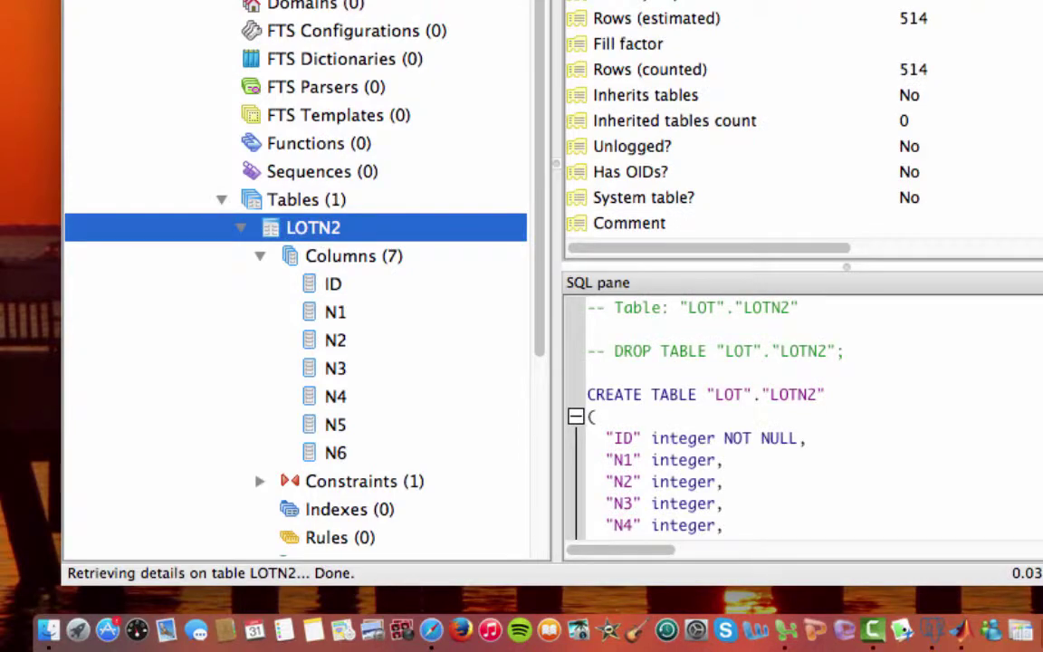
click(281, 40)
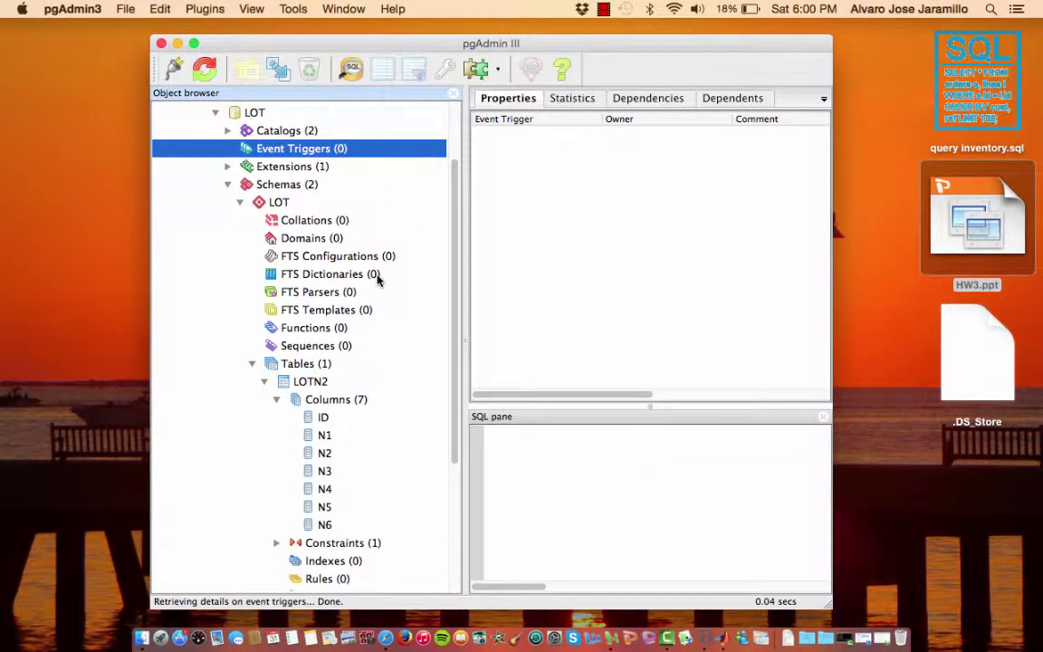
click(321, 380)
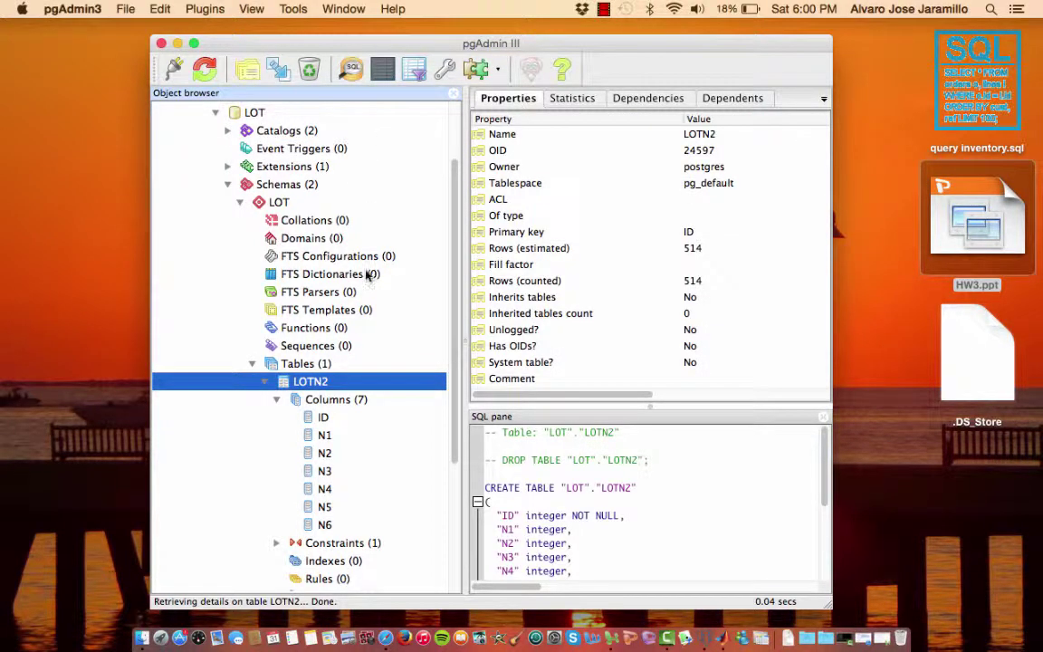
Step: View LOTN2's data with Cmd+D and scroll through its 514 rows, then back up
key(super+d)
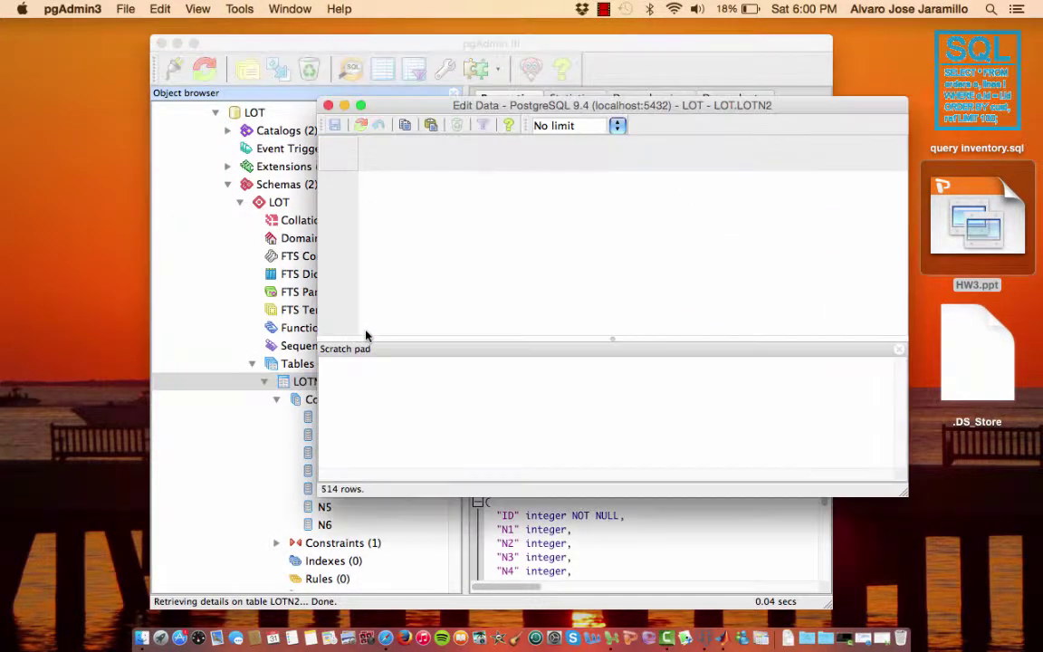
scroll(501, 268, down, 6)
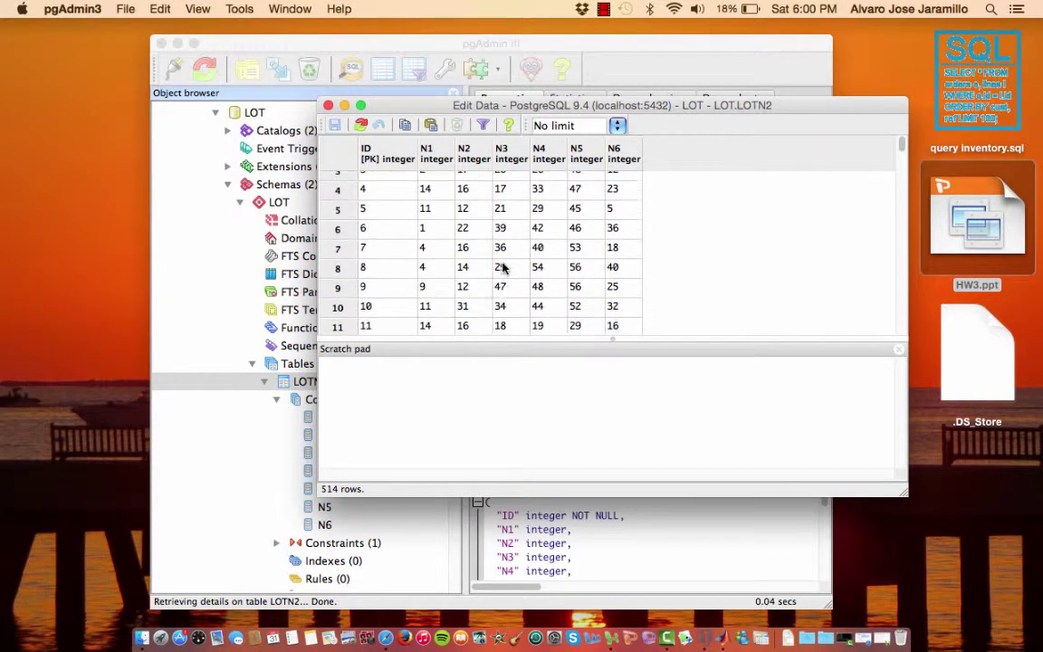
scroll(503, 268, down, 12)
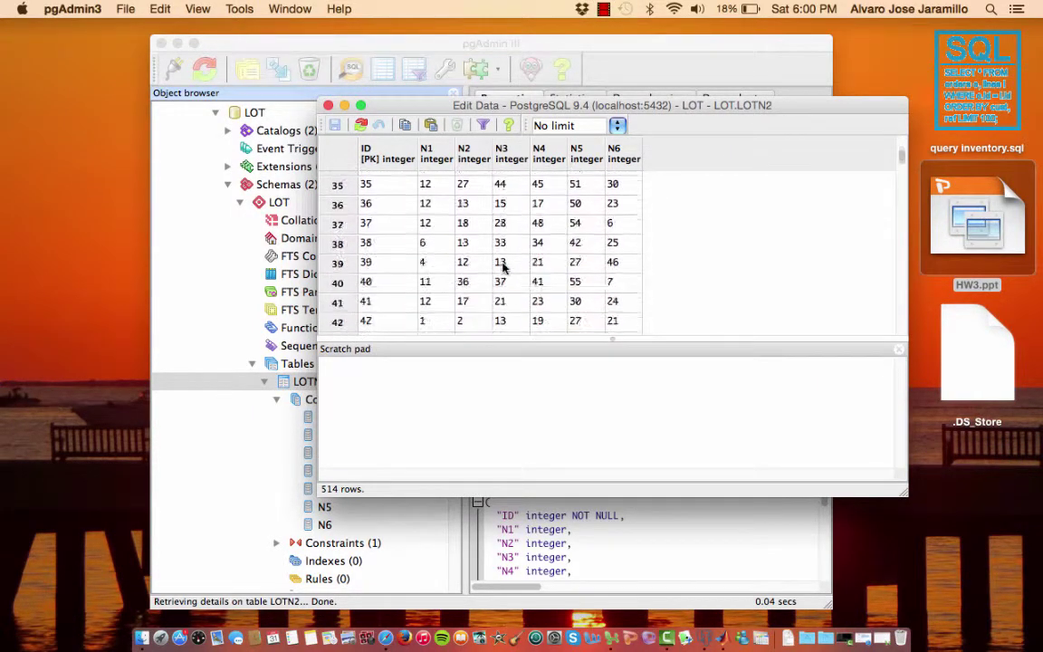
scroll(504, 268, down, 20)
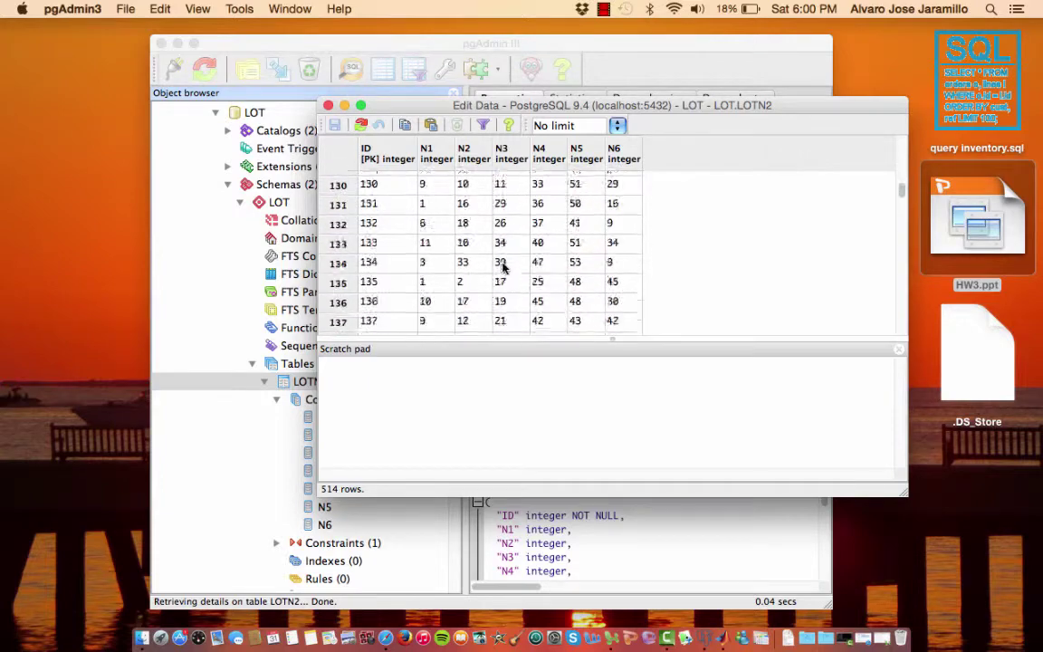
scroll(504, 268, down, 20)
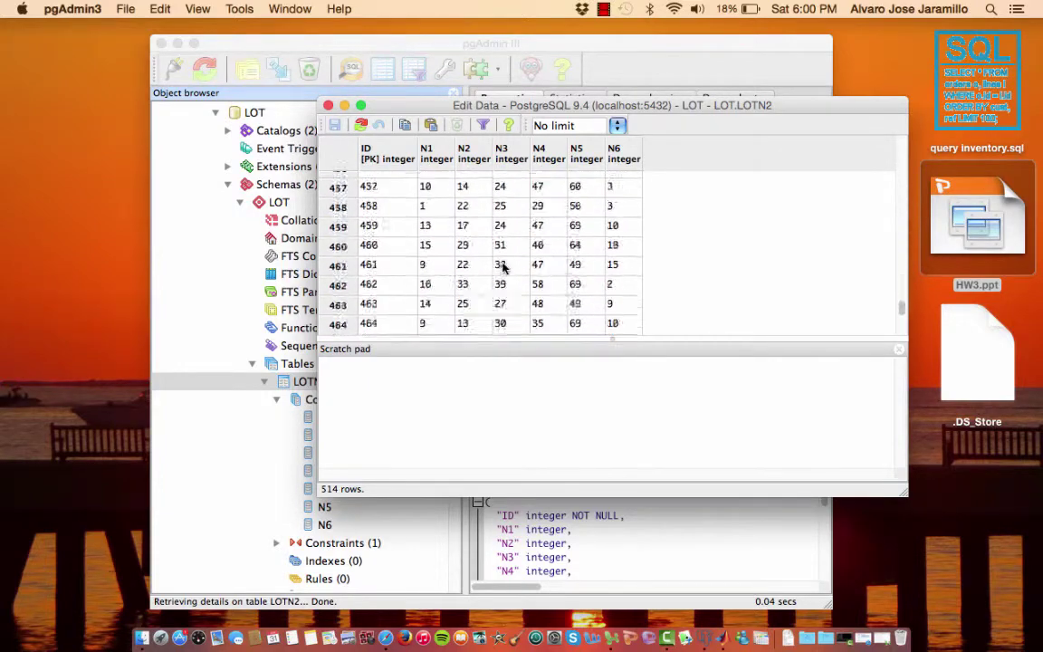
scroll(504, 268, up, 8)
scroll(504, 268, up, 20)
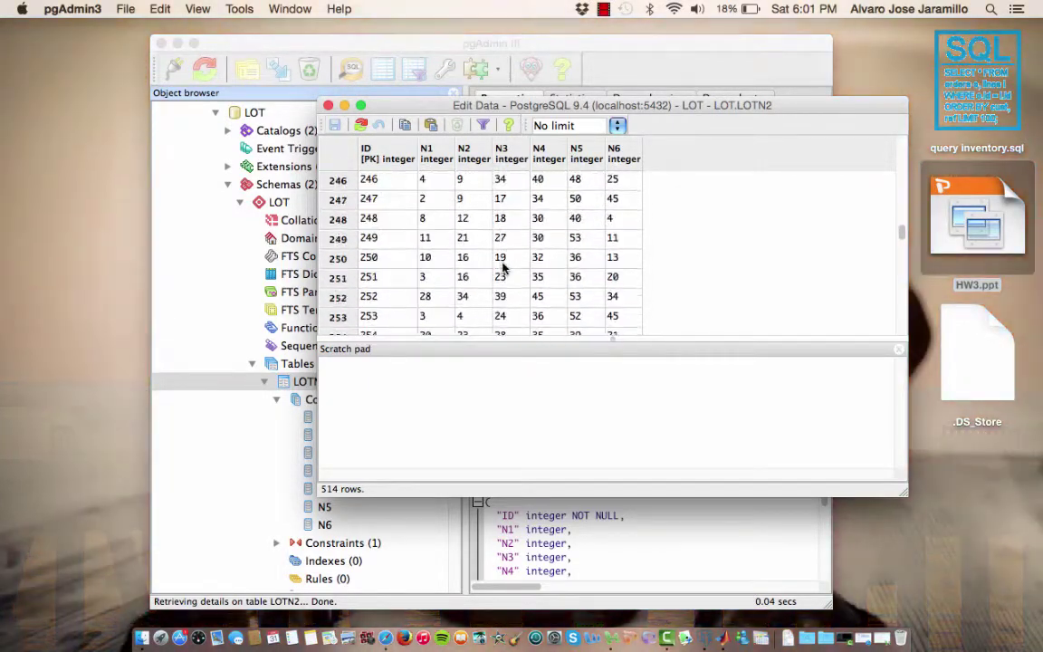
Step: Close the Edit Data window, restore pgAdmin III, and raise the N1 count query window
click(328, 105)
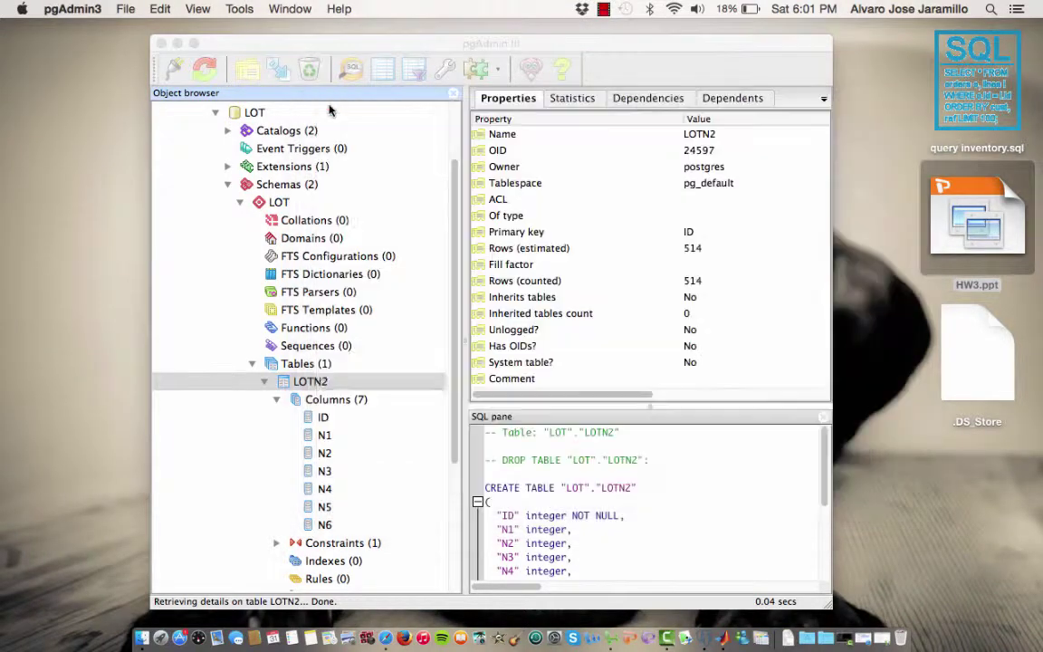
click(161, 42)
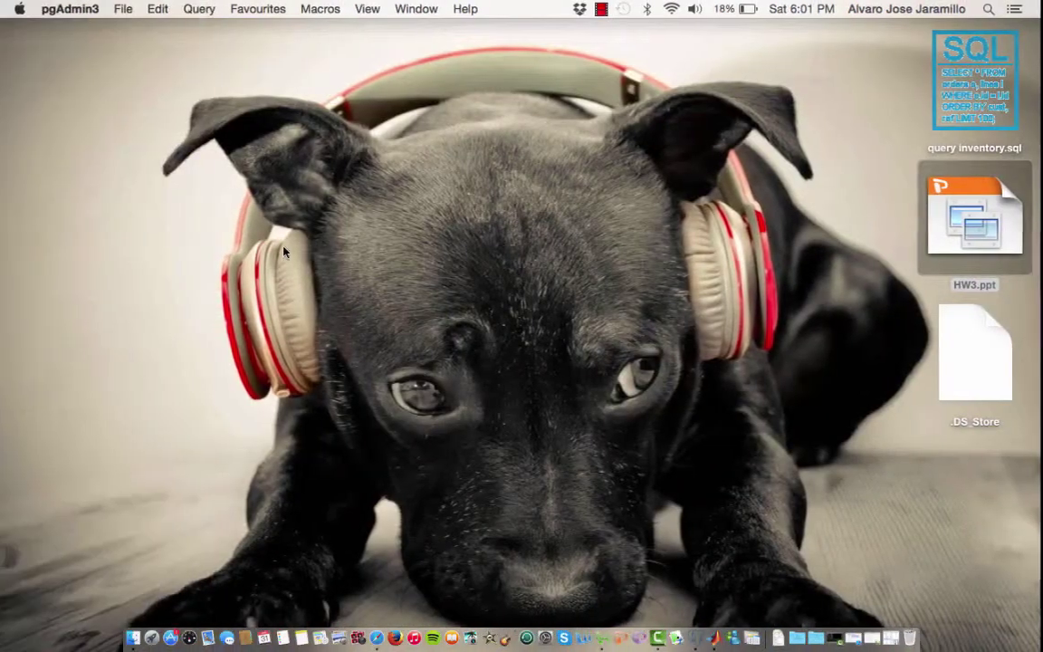
click(284, 252)
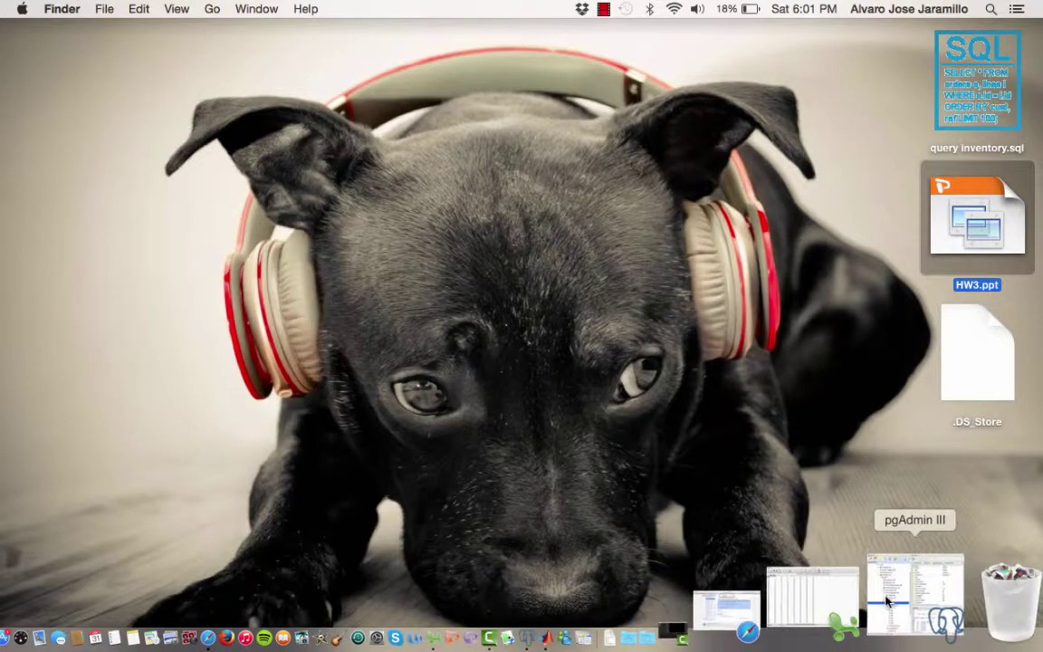
click(910, 594)
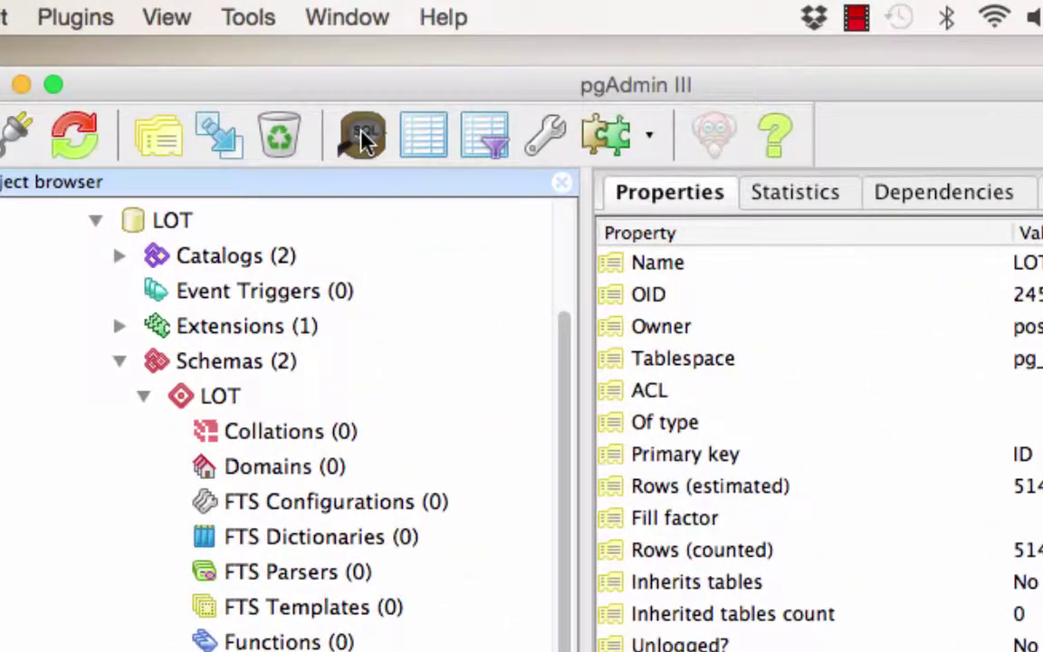
click(363, 138)
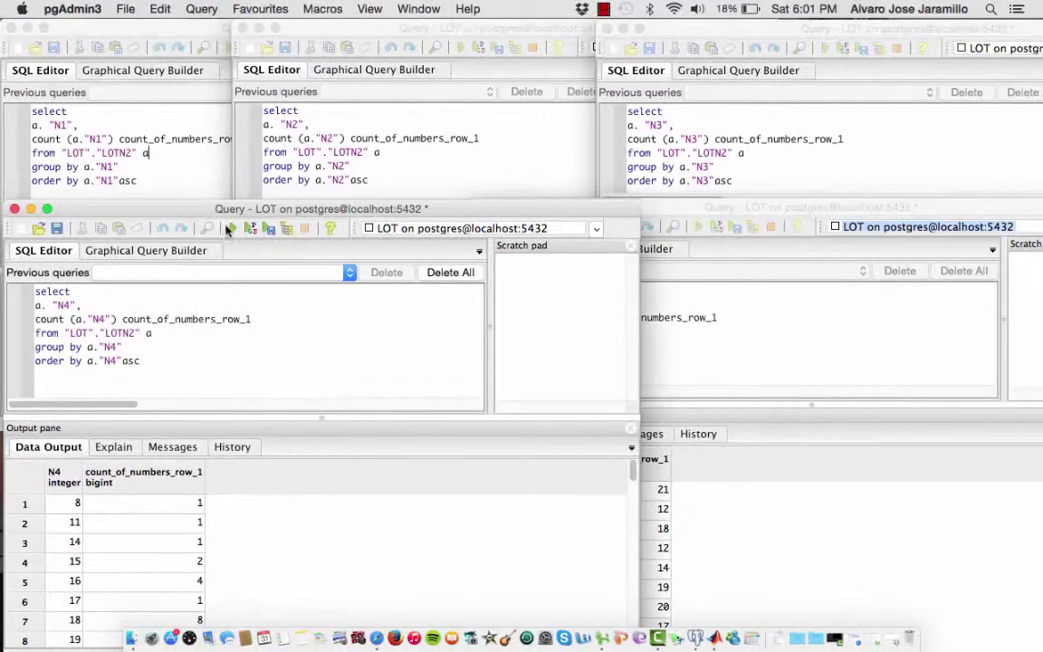
click(137, 131)
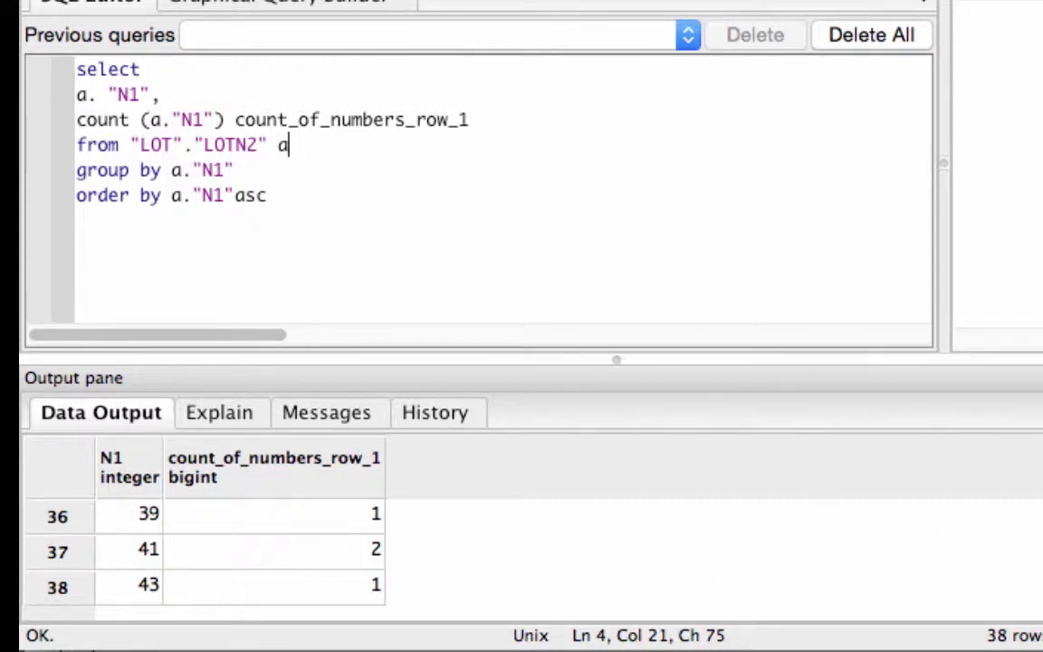
Step: Scroll through the 38 N1 count rows, briefly switching to the N4 query and back
scroll(203, 544, up, 8)
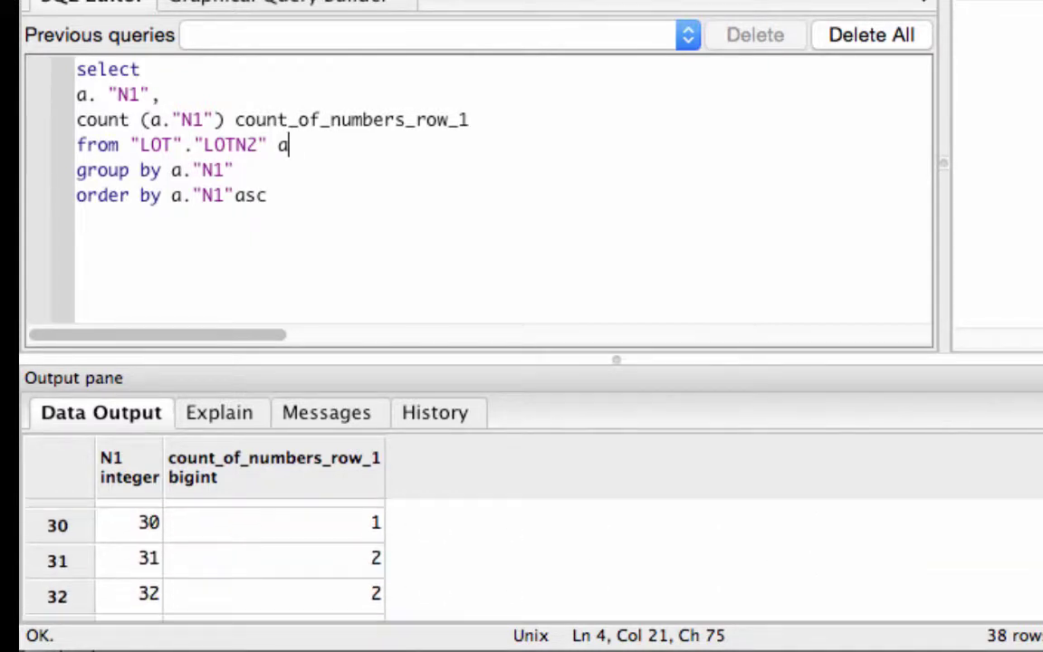
scroll(204, 534, up, 9)
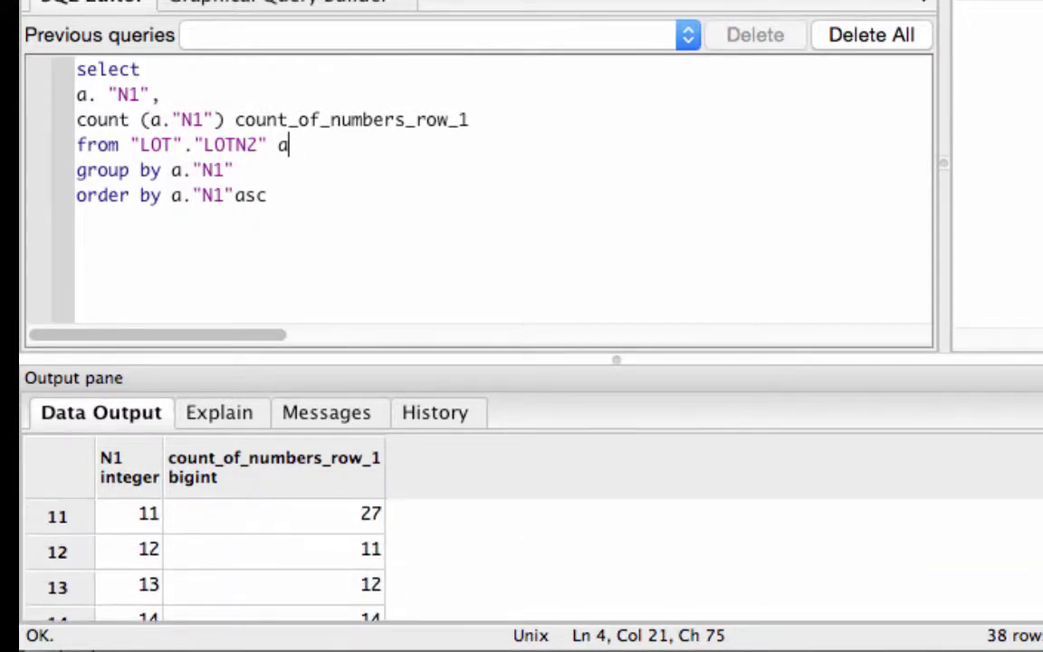
scroll(204, 534, up, 2)
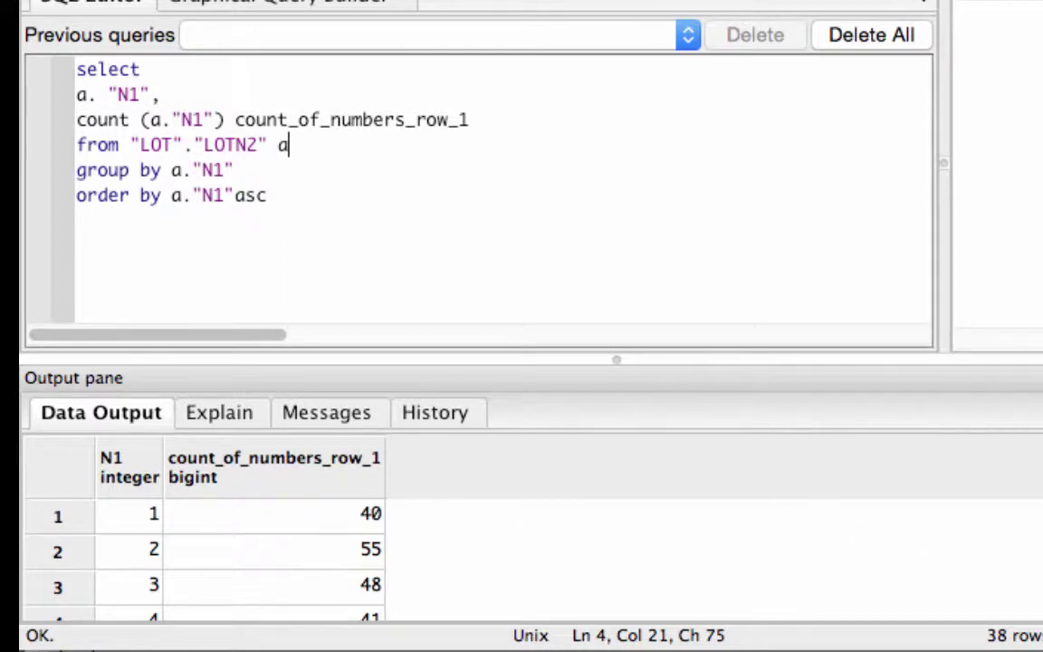
scroll(204, 534, down, 3)
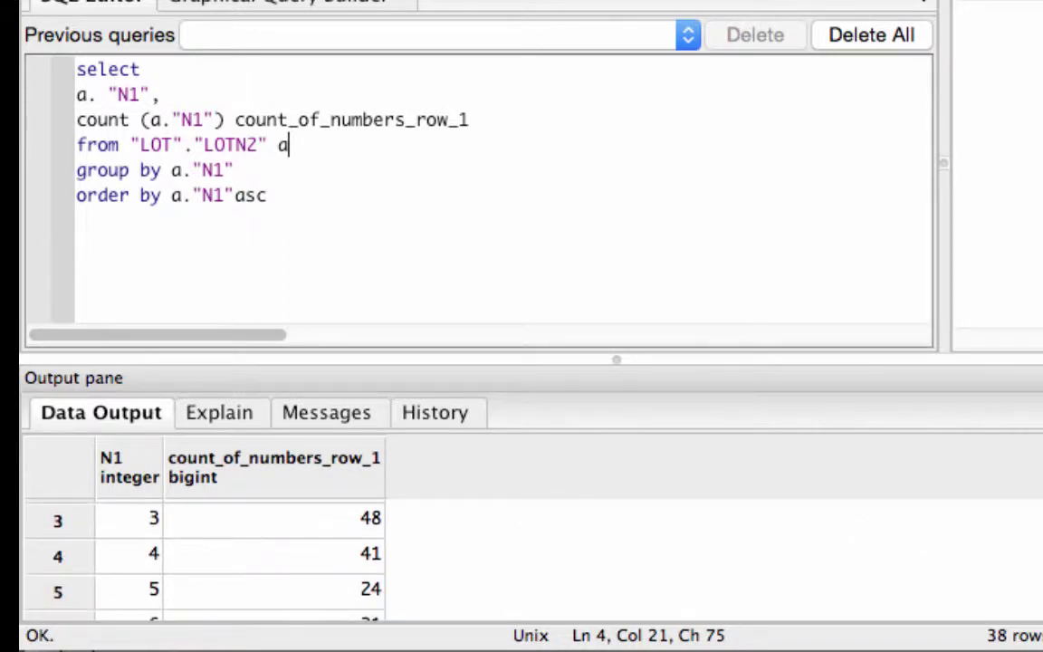
scroll(204, 535, down, 1)
scroll(204, 543, down, 1)
scroll(203, 543, up, 3)
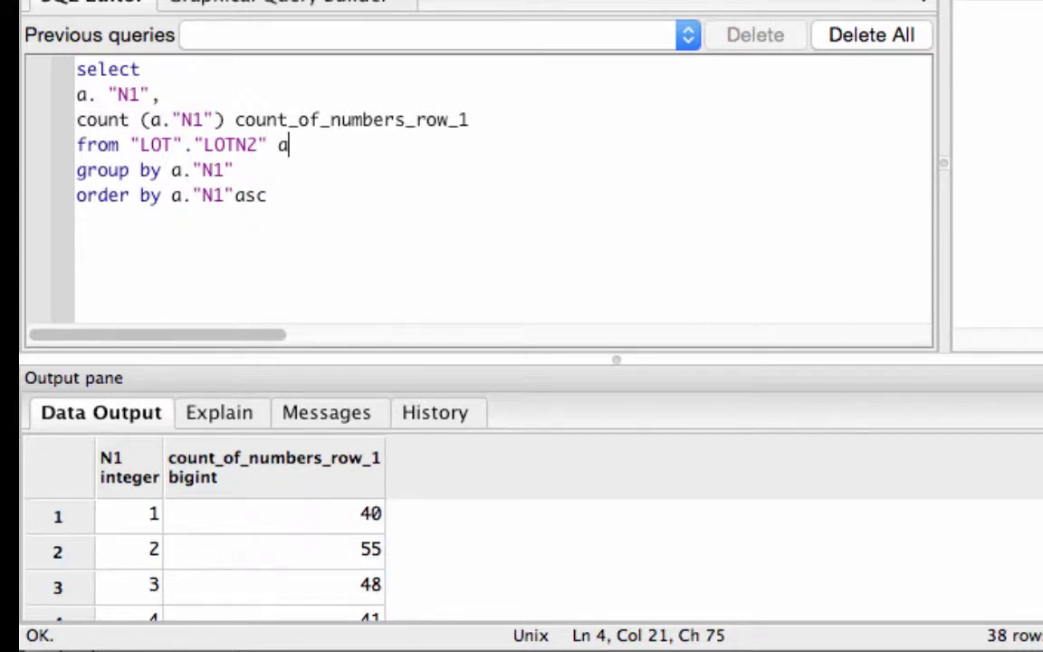
key(super+grave)
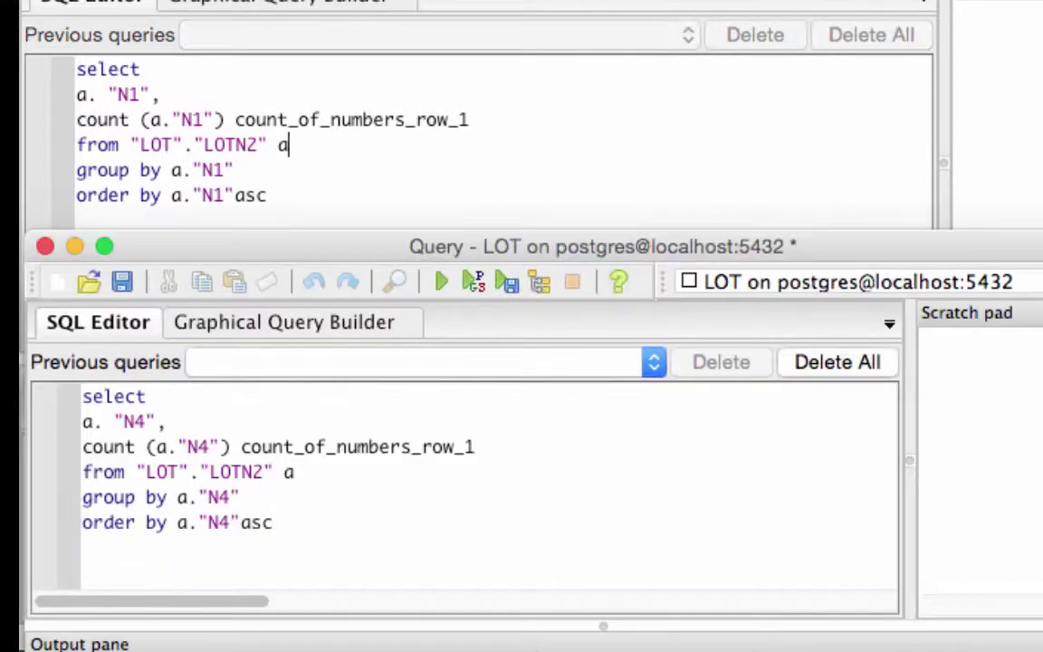
key(super+grave)
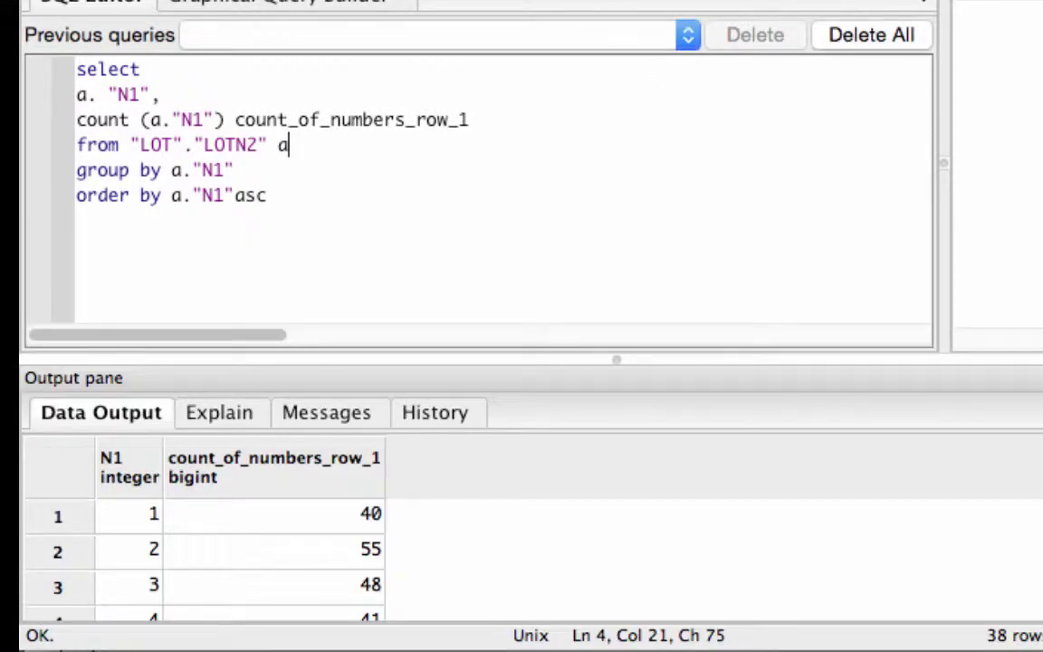
Step: Enlarge the N1 query text pane, rescroll the results, and shrink the window to reveal others
drag(616, 359, 596, 349)
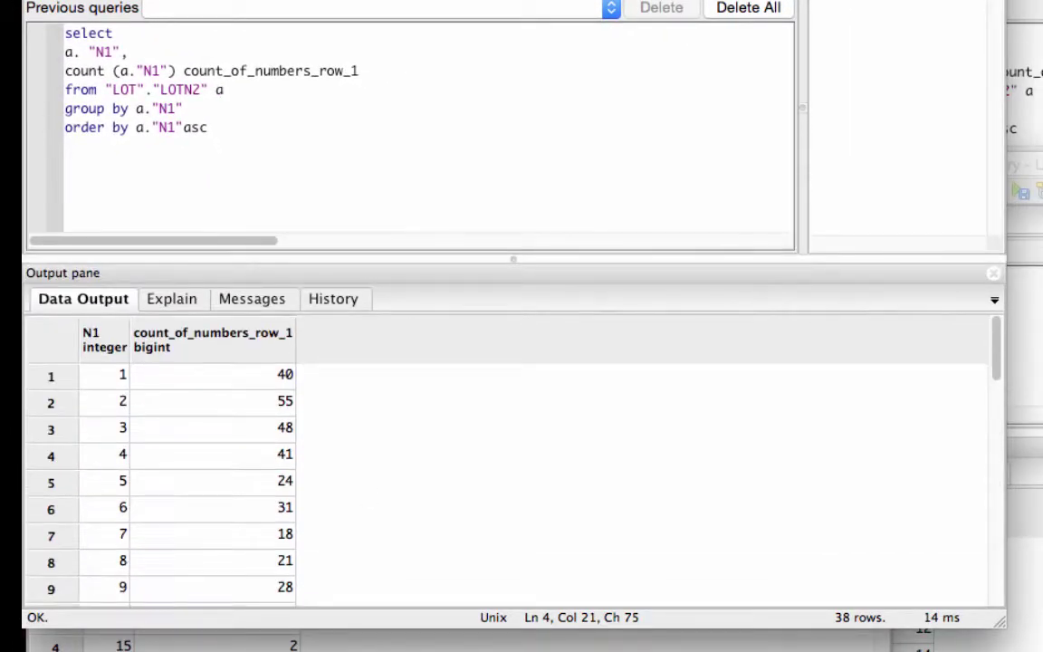
scroll(365, 472, down, 5)
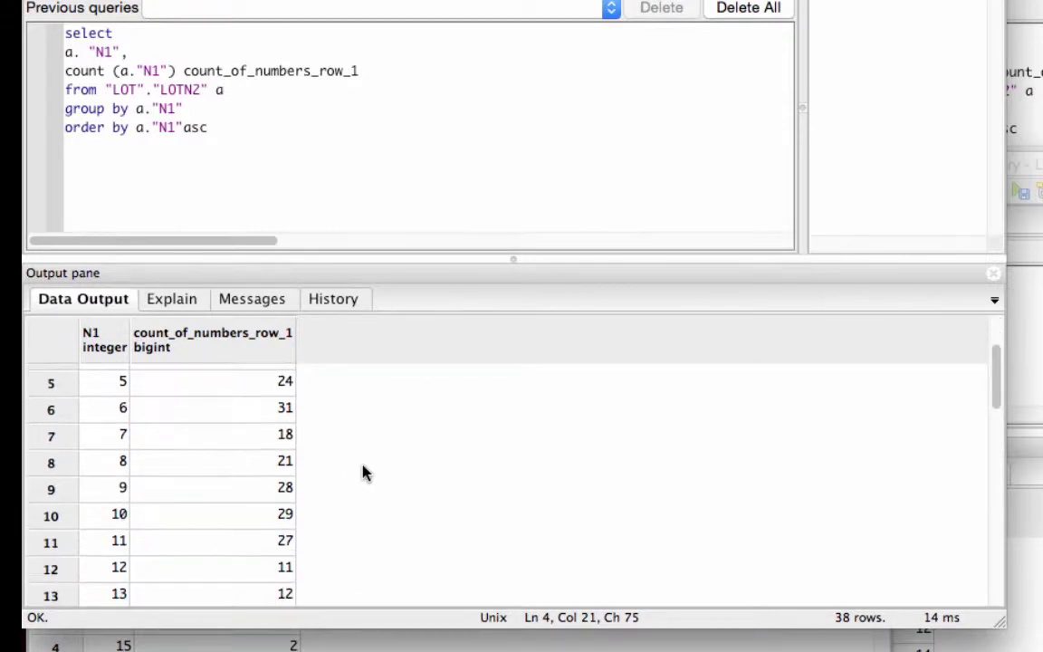
scroll(365, 473, down, 3)
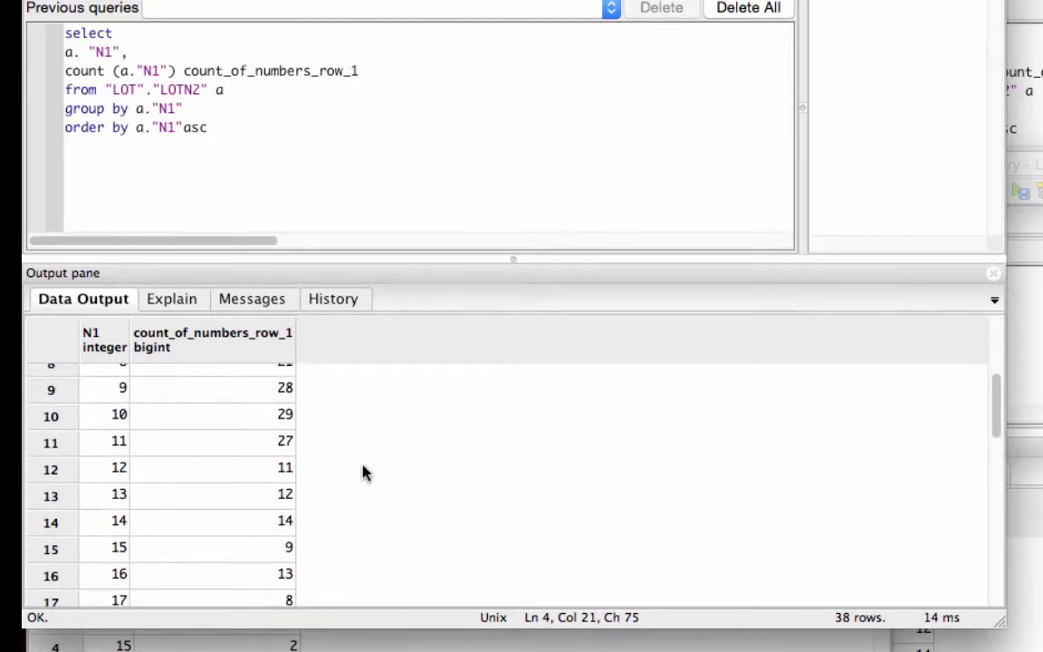
scroll(362, 473, down, 1)
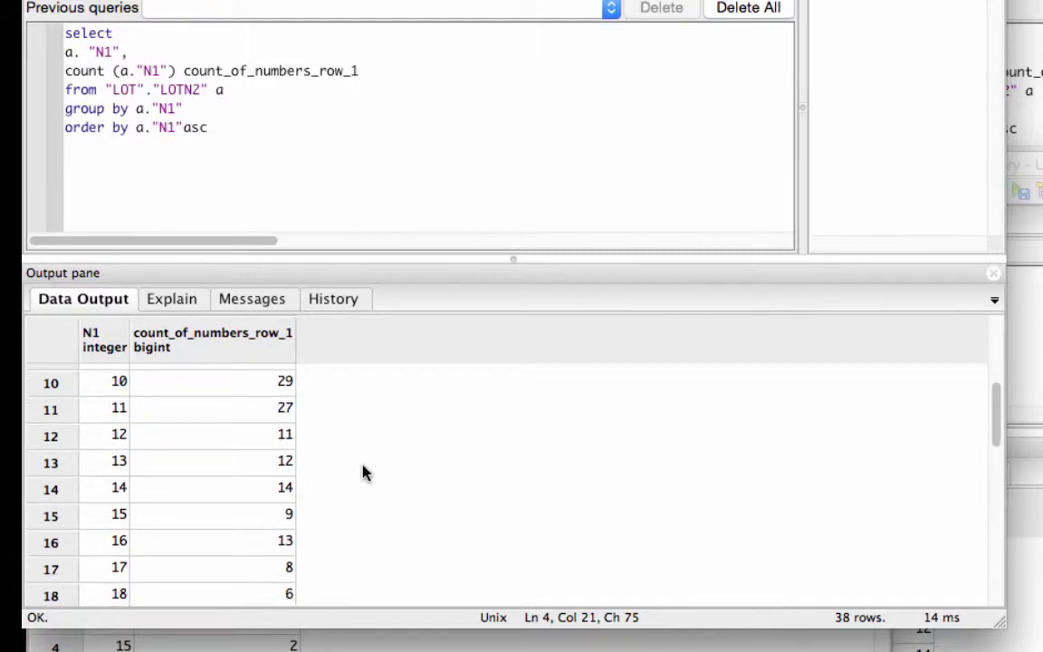
scroll(362, 473, down, 20)
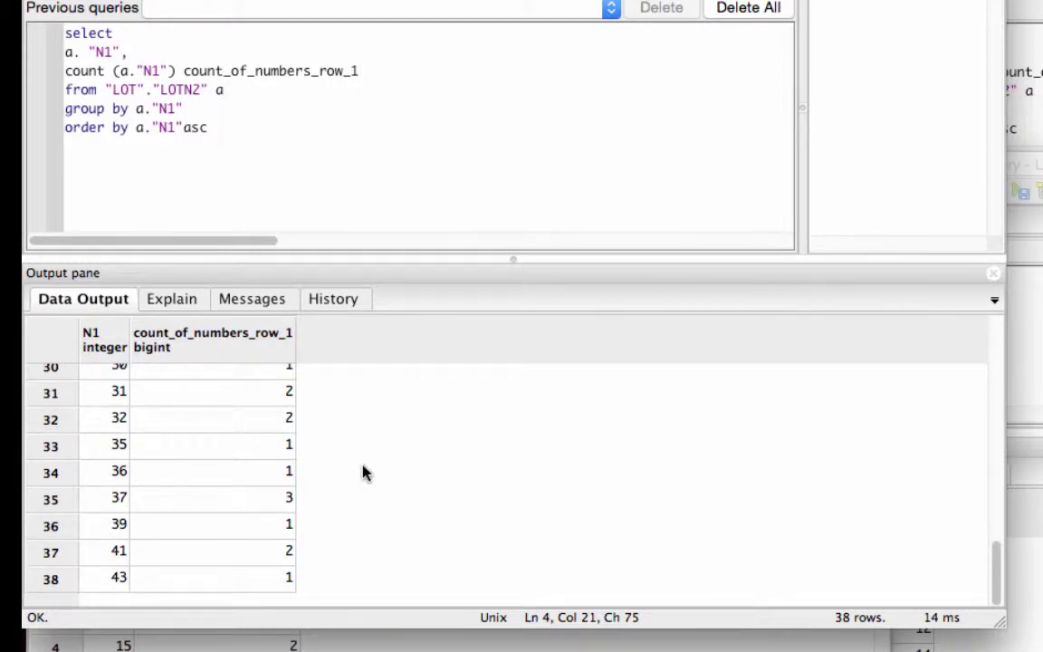
scroll(363, 473, up, 20)
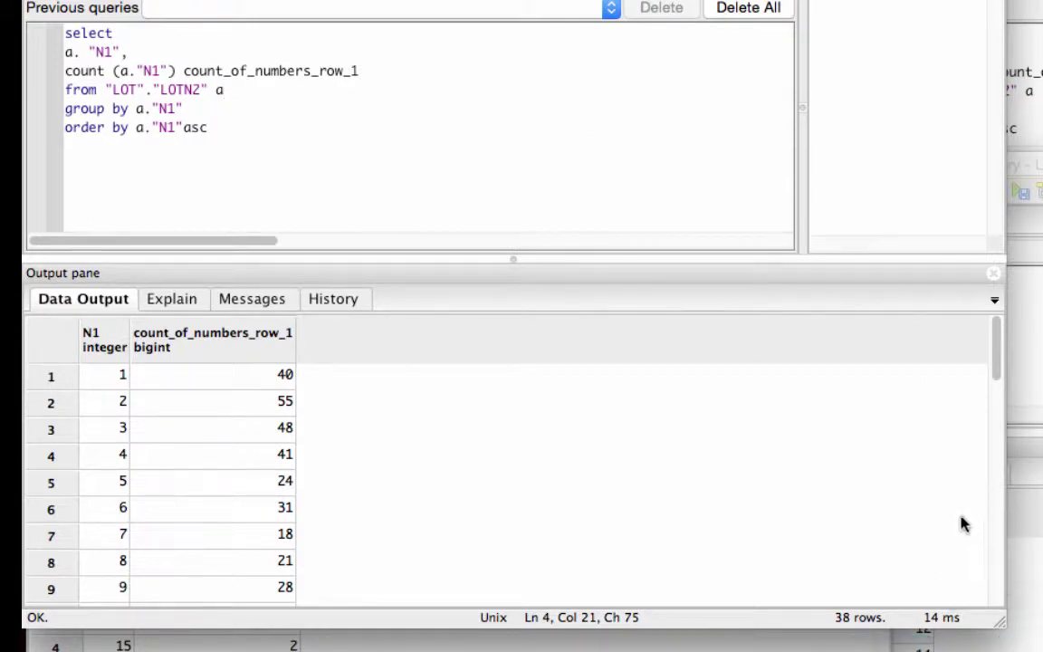
drag(1004, 631, 673, 386)
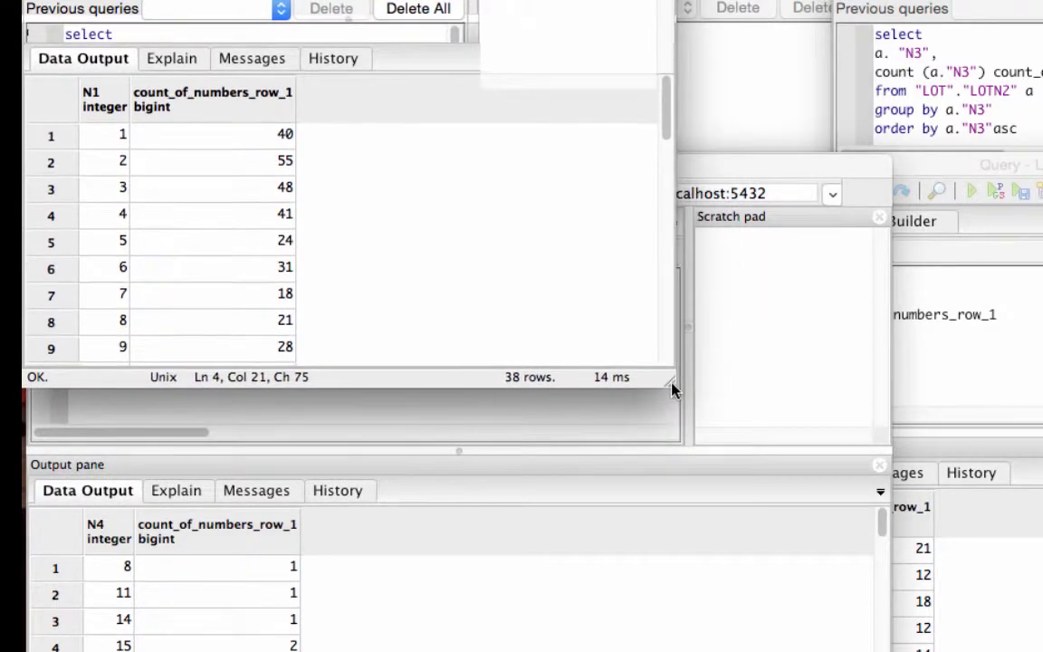
Step: Raise the N2 count query and scroll its 50 result rows down to value 64
click(712, 53)
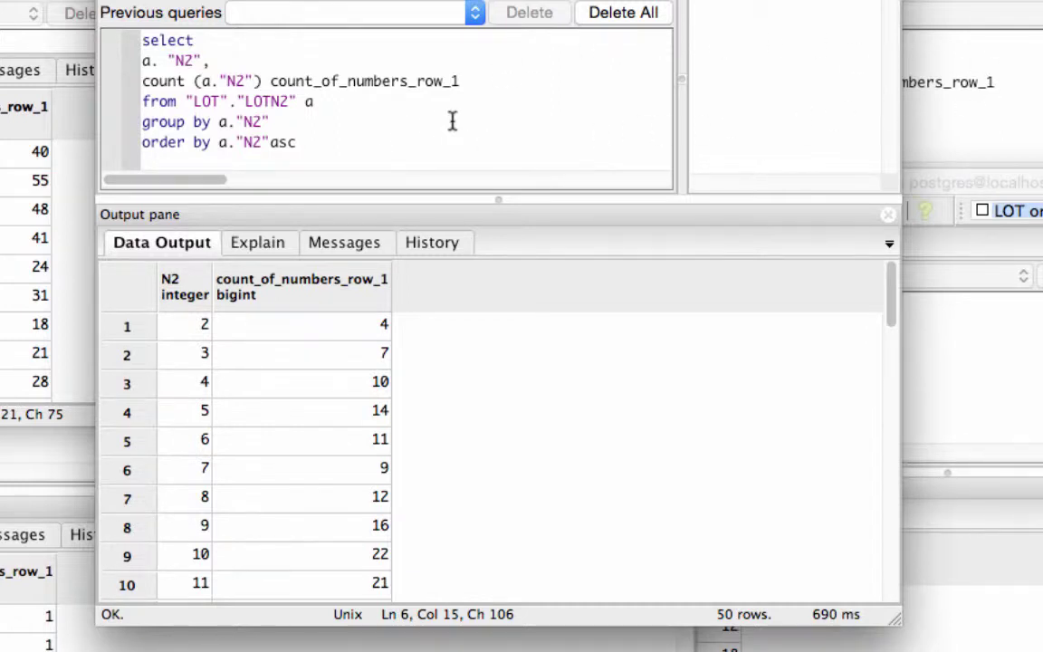
scroll(430, 464, down, 5)
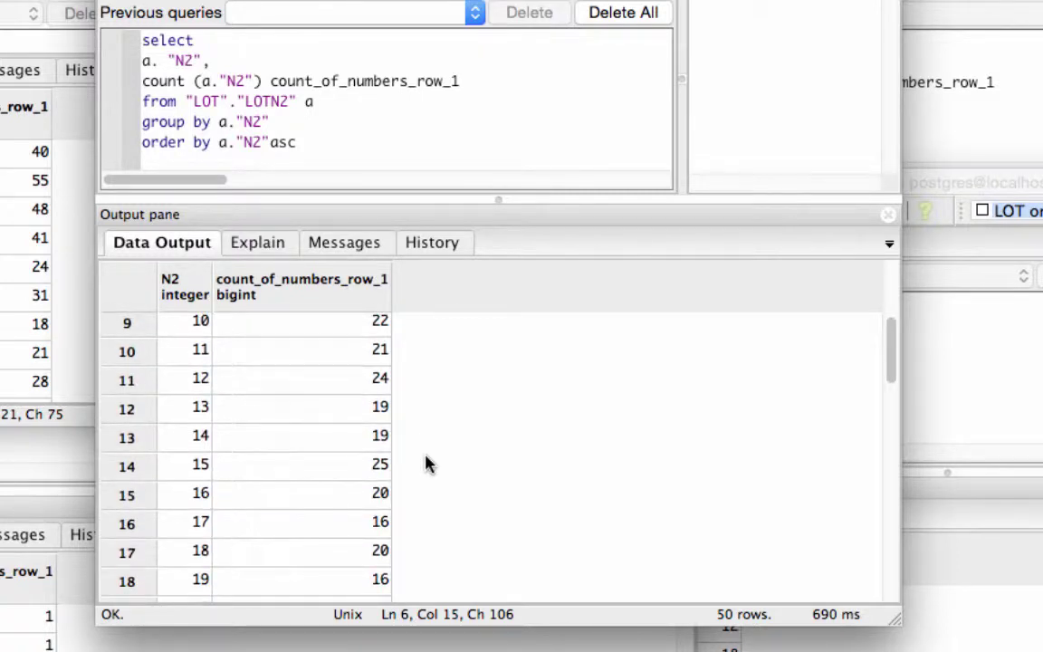
scroll(430, 463, down, 4)
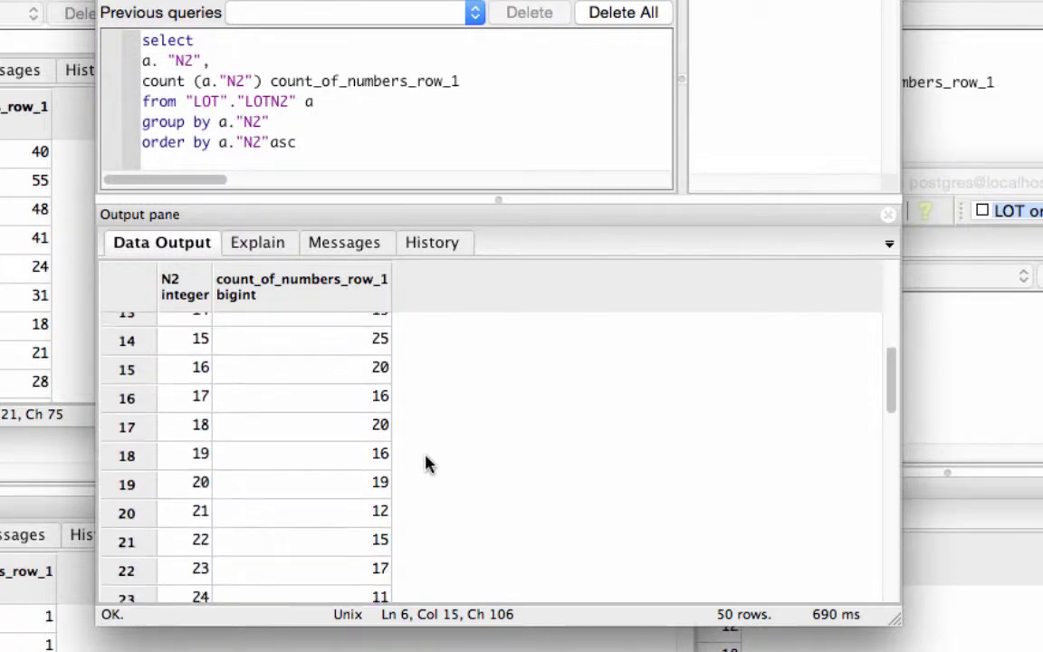
scroll(429, 464, down, 3)
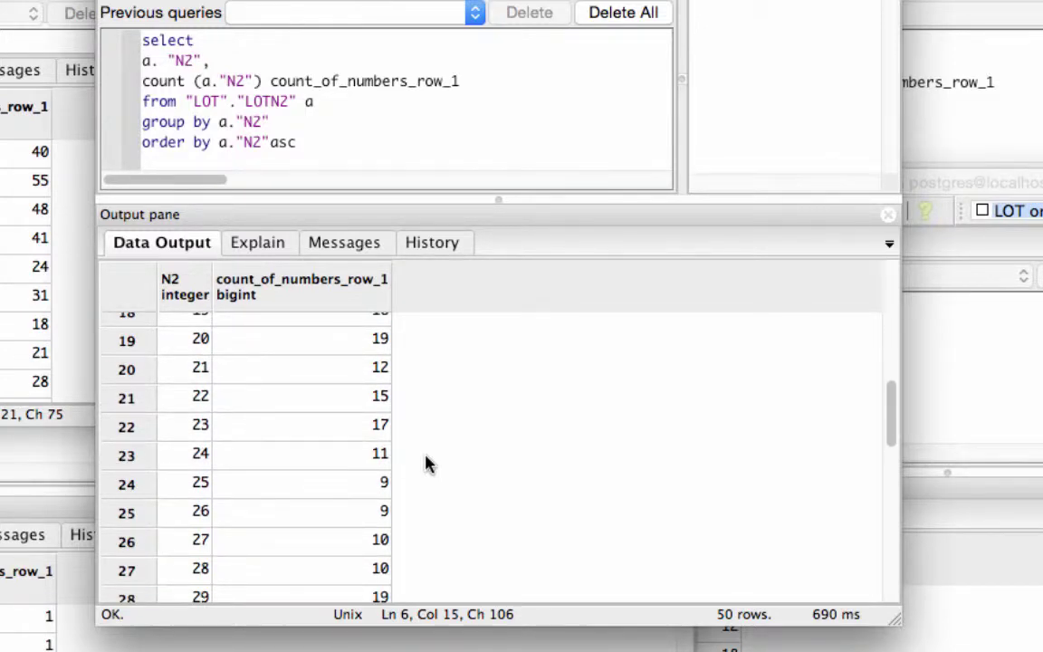
scroll(429, 464, down, 1)
scroll(429, 464, down, 8)
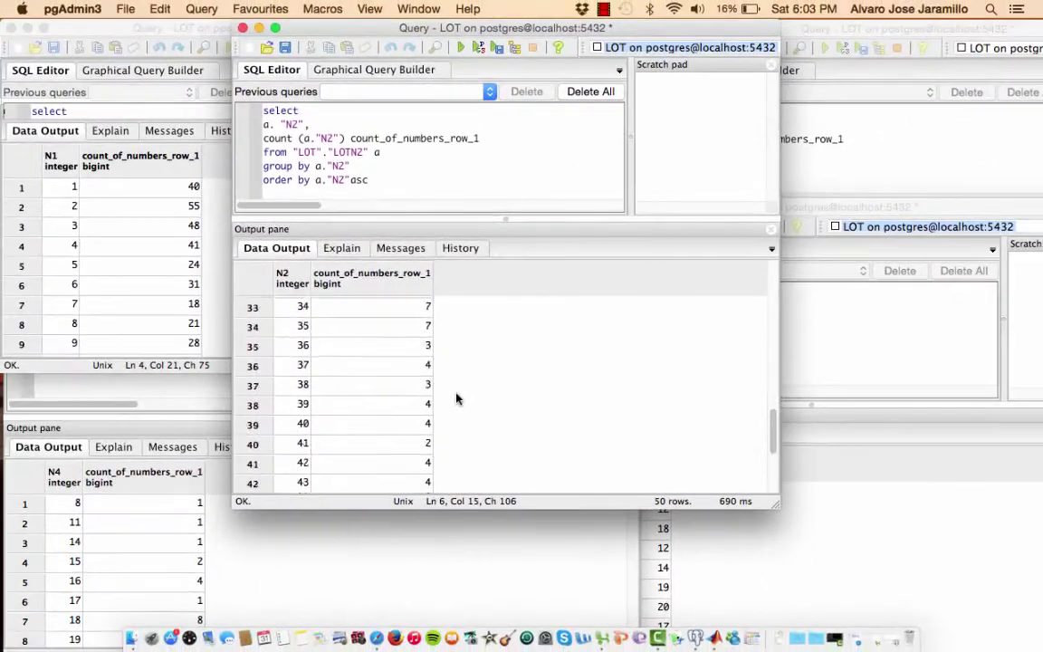
scroll(457, 399, down, 6)
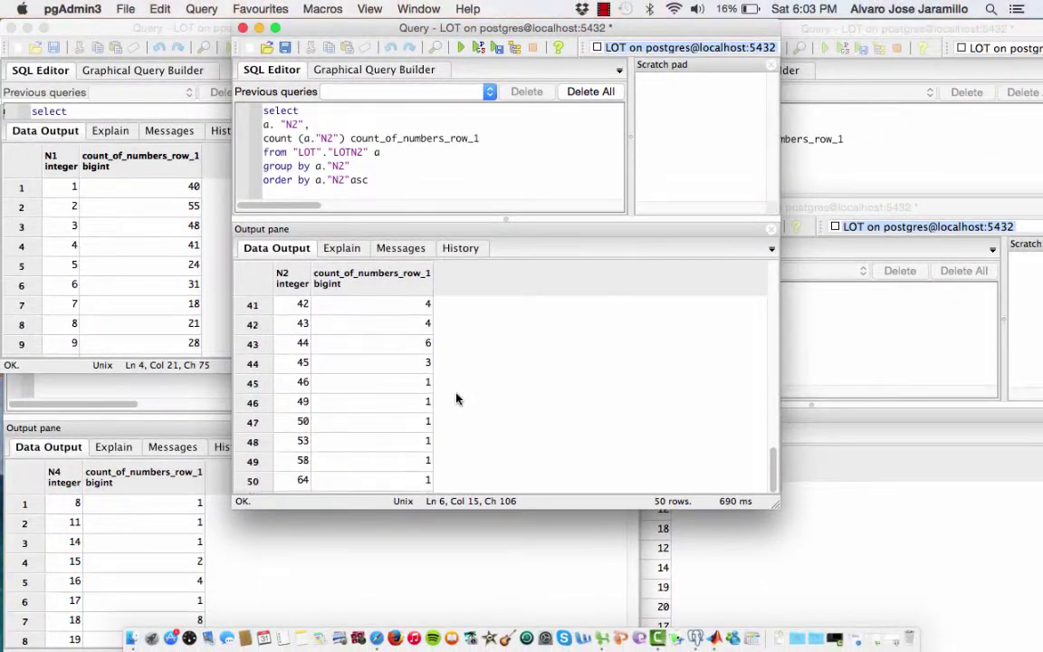
Step: Raise the N3 count query, move it left, and scroll its 61 rows up to 68
click(865, 137)
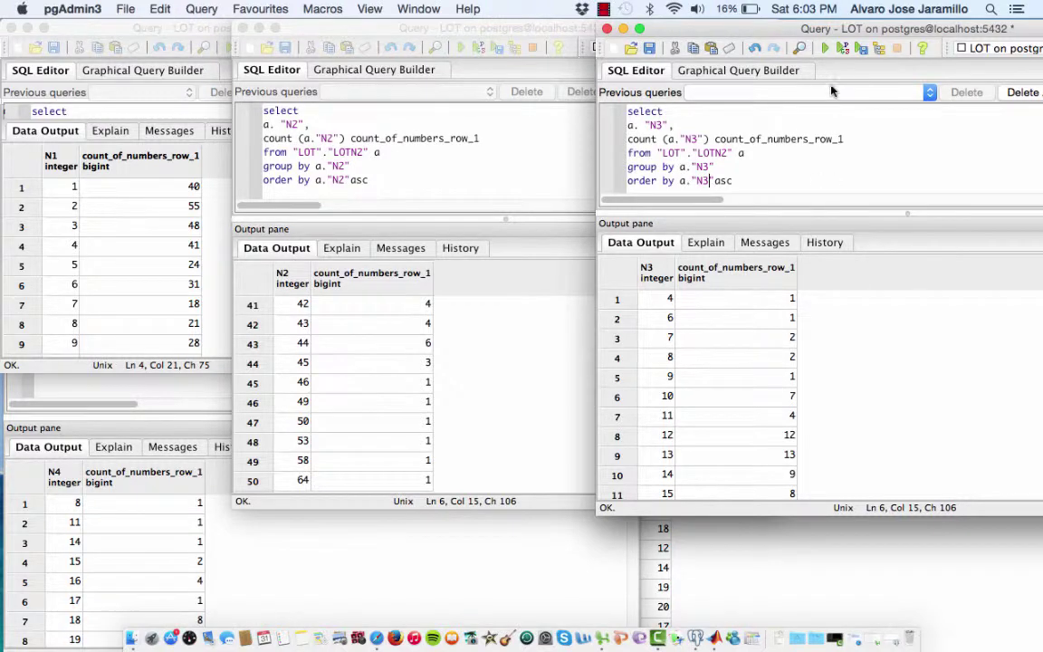
drag(827, 36, 643, 30)
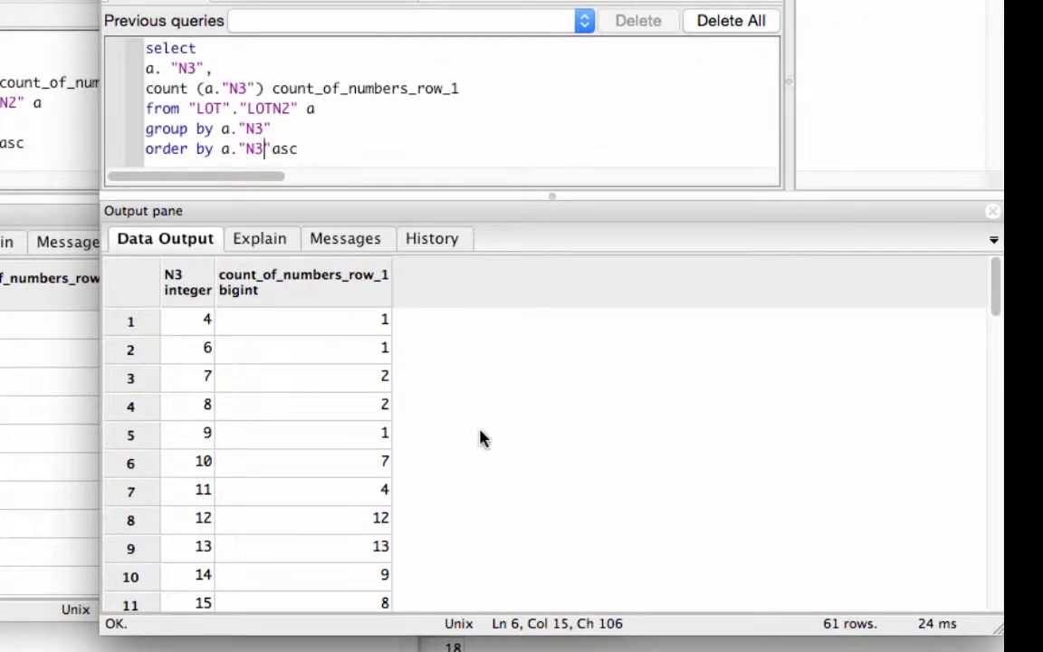
scroll(387, 473, down, 3)
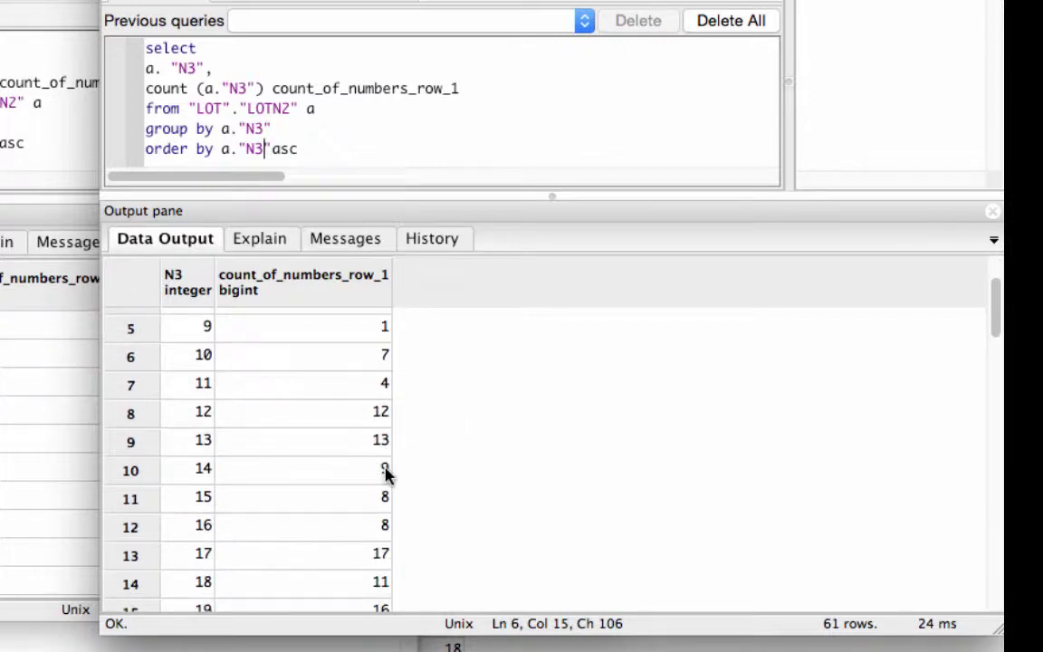
scroll(387, 473, down, 5)
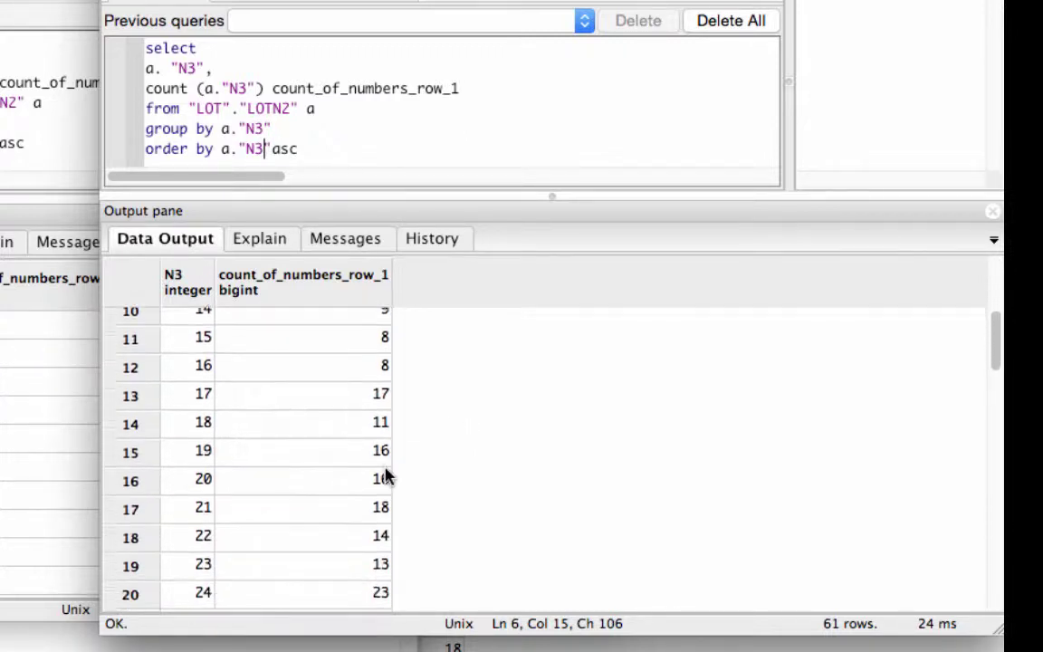
scroll(387, 476, down, 4)
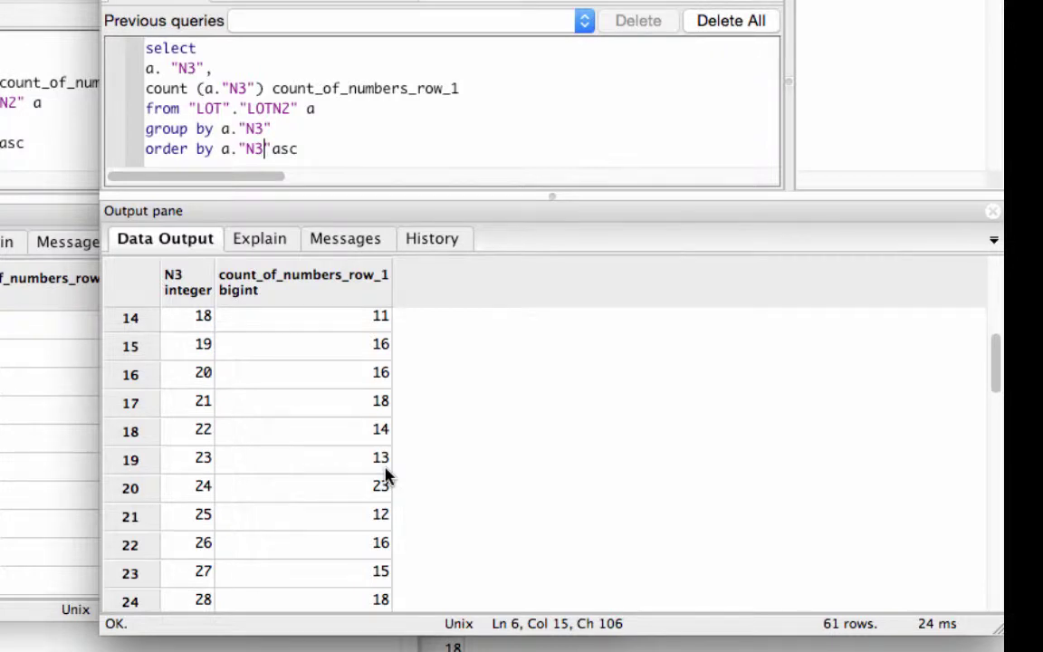
scroll(386, 476, down, 1)
scroll(386, 474, down, 10)
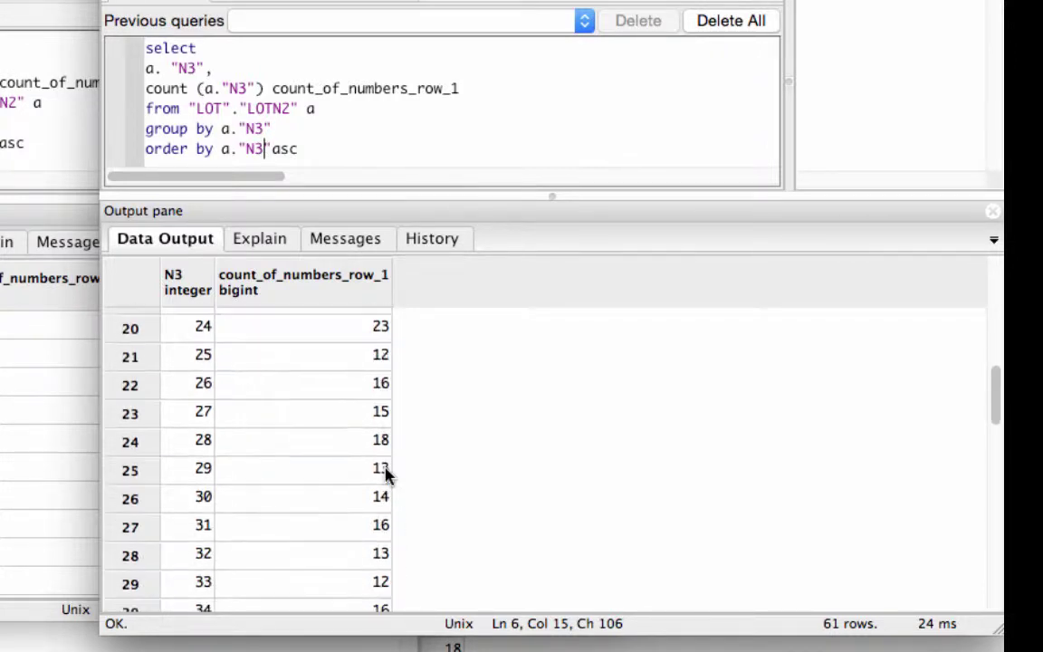
scroll(387, 477, down, 14)
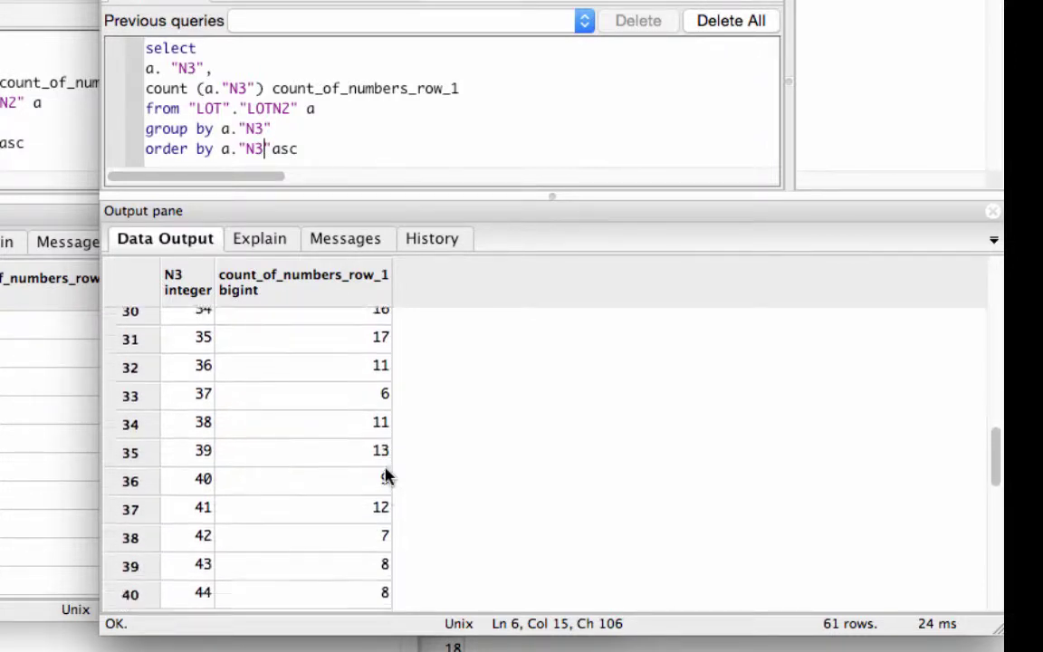
scroll(387, 475, down, 13)
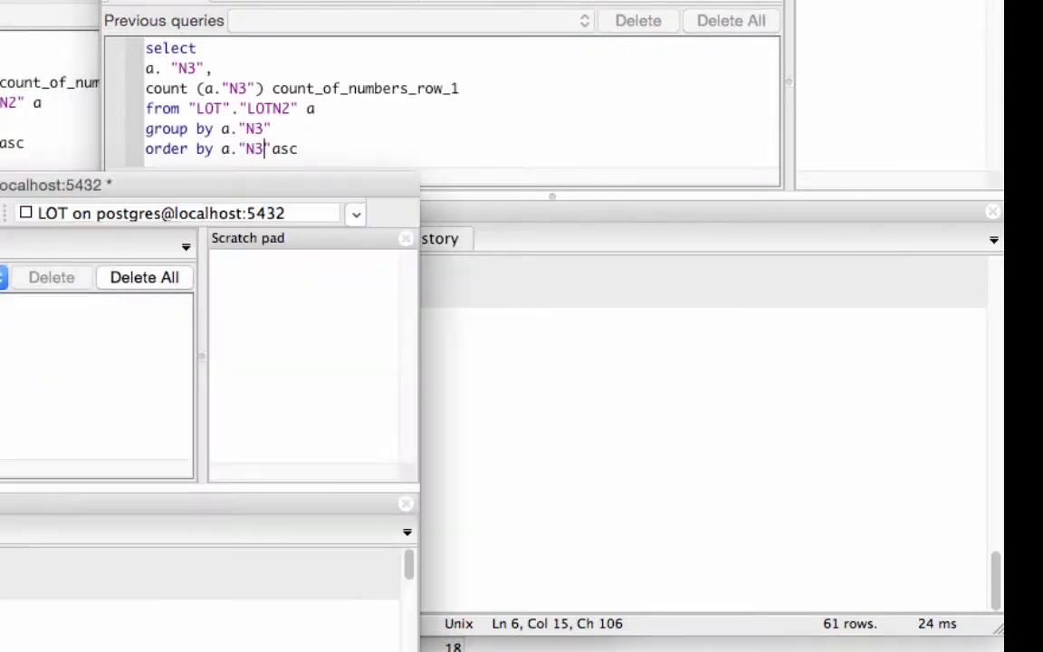
Step: Move the N4 query window top-left and enlarge it, then raise the N5 query and scroll its counts
drag(24, 193, 0, 0)
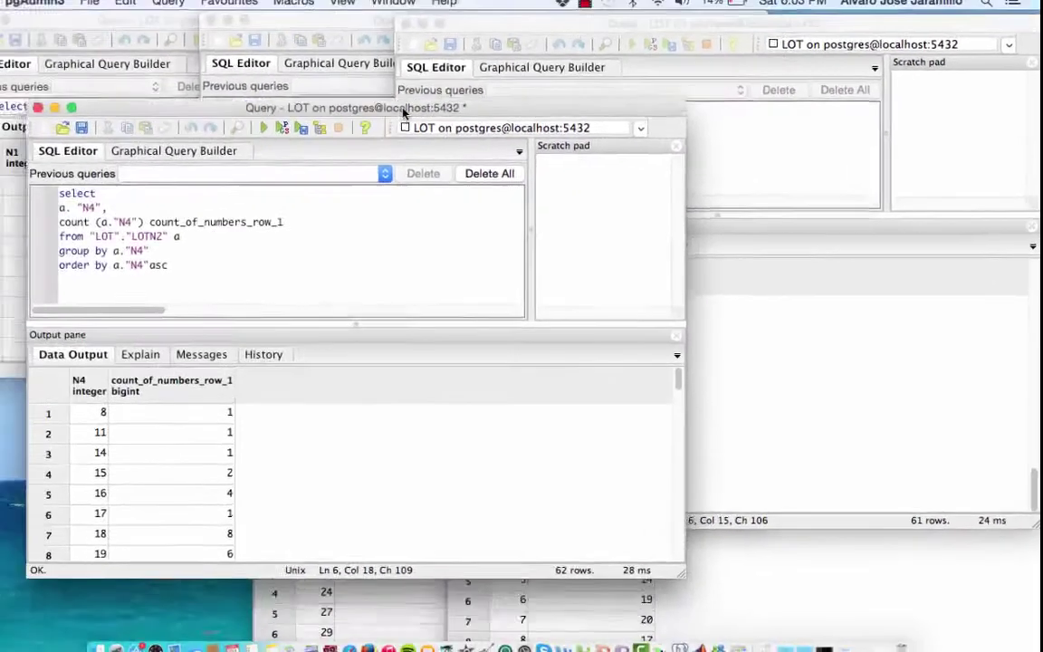
drag(593, 496, 678, 550)
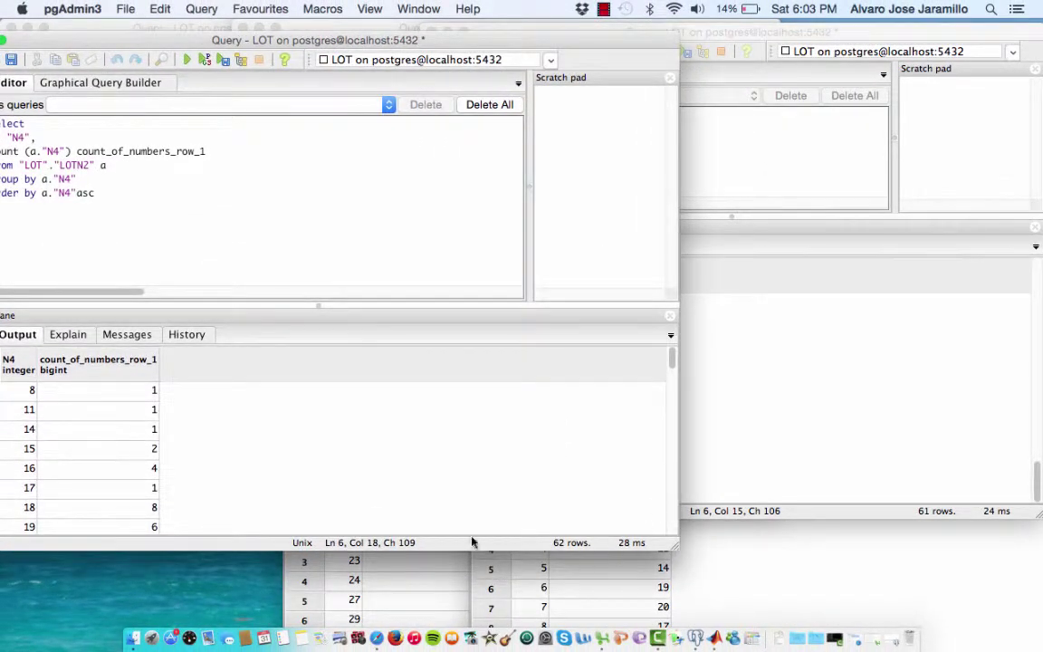
key(ctrl+Up)
click(454, 372)
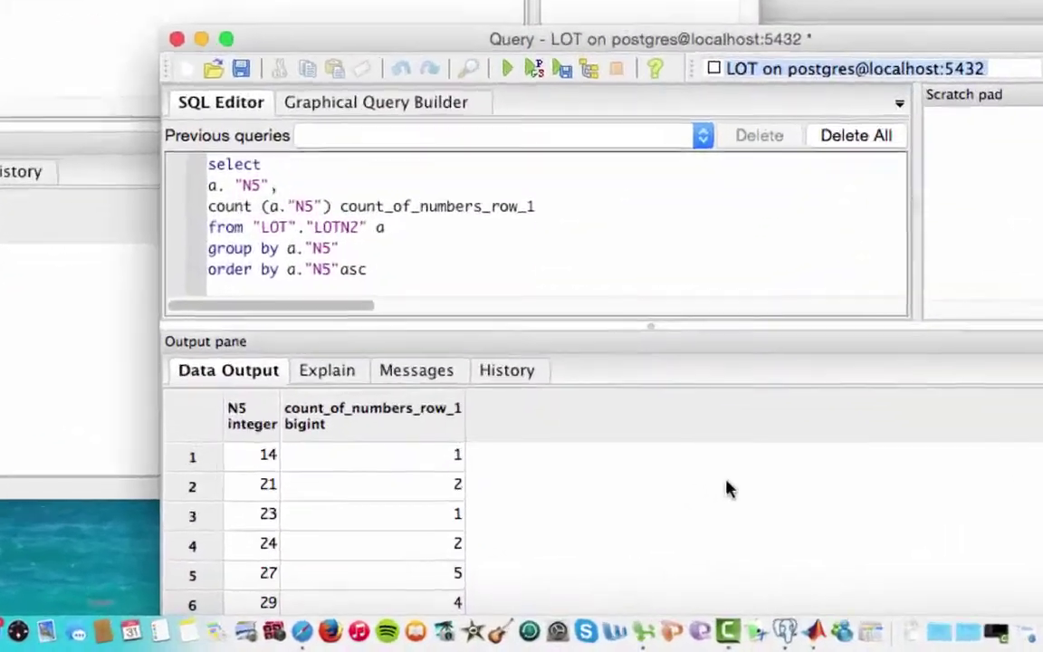
scroll(661, 543, down, 8)
scroll(761, 464, down, 3)
scroll(760, 464, down, 3)
scroll(761, 463, down, 1)
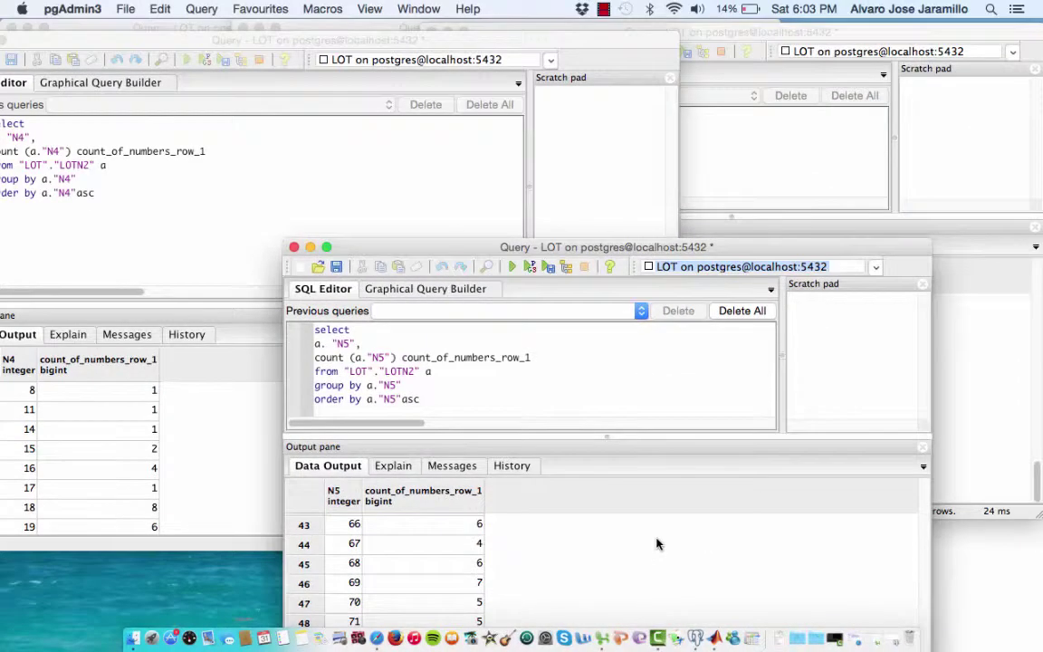
scroll(579, 535, up, 6)
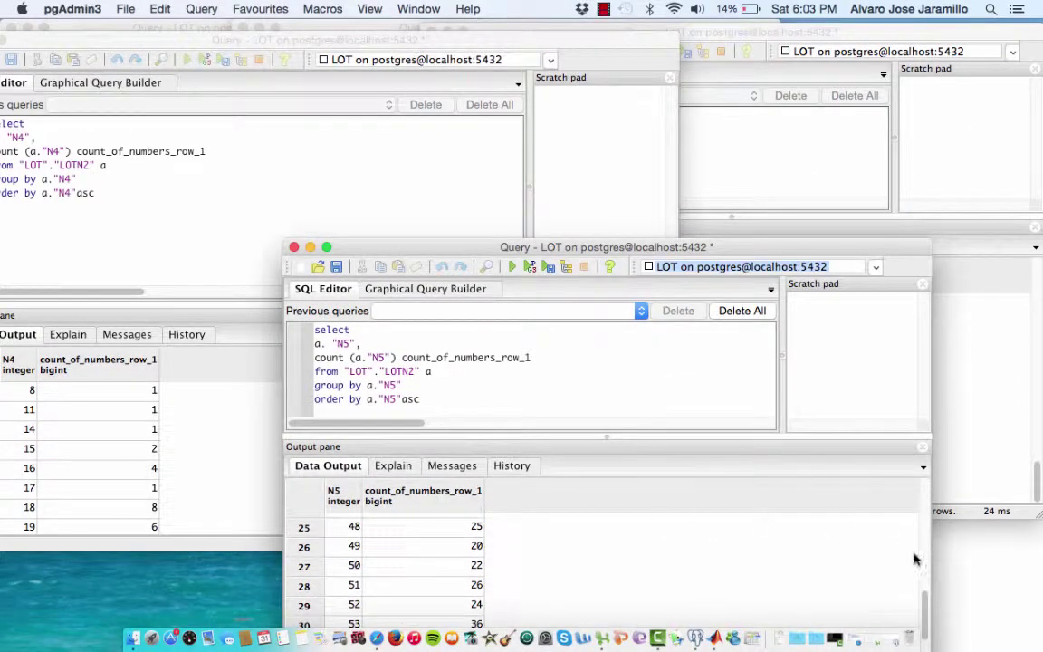
Step: Bring the N6 query window fully into view and scroll through its frequency counts
click(964, 553)
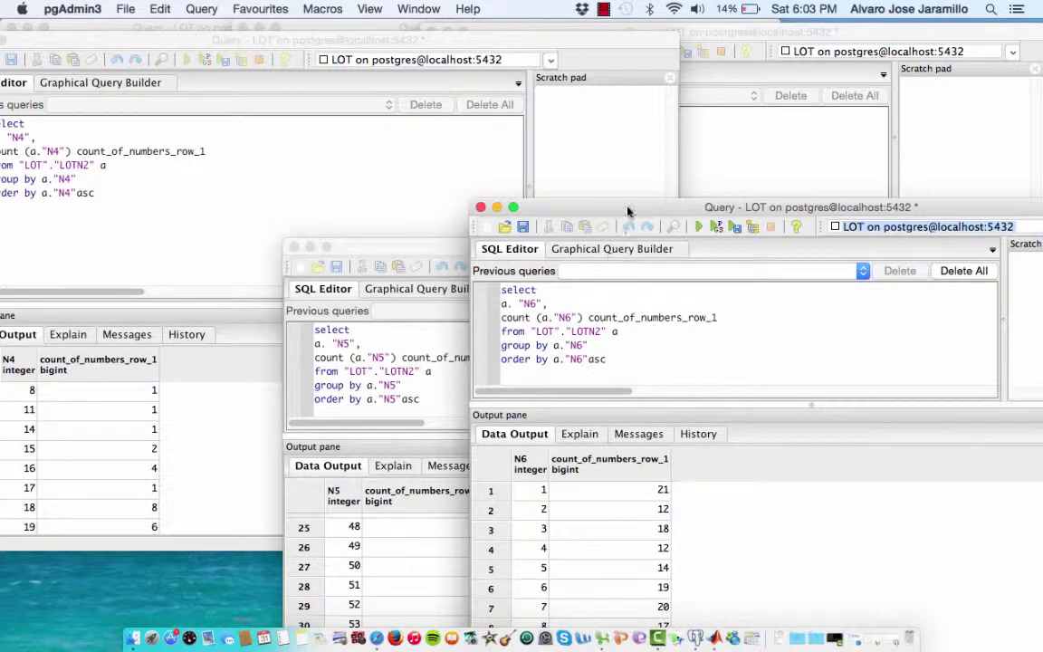
drag(630, 211, 490, 113)
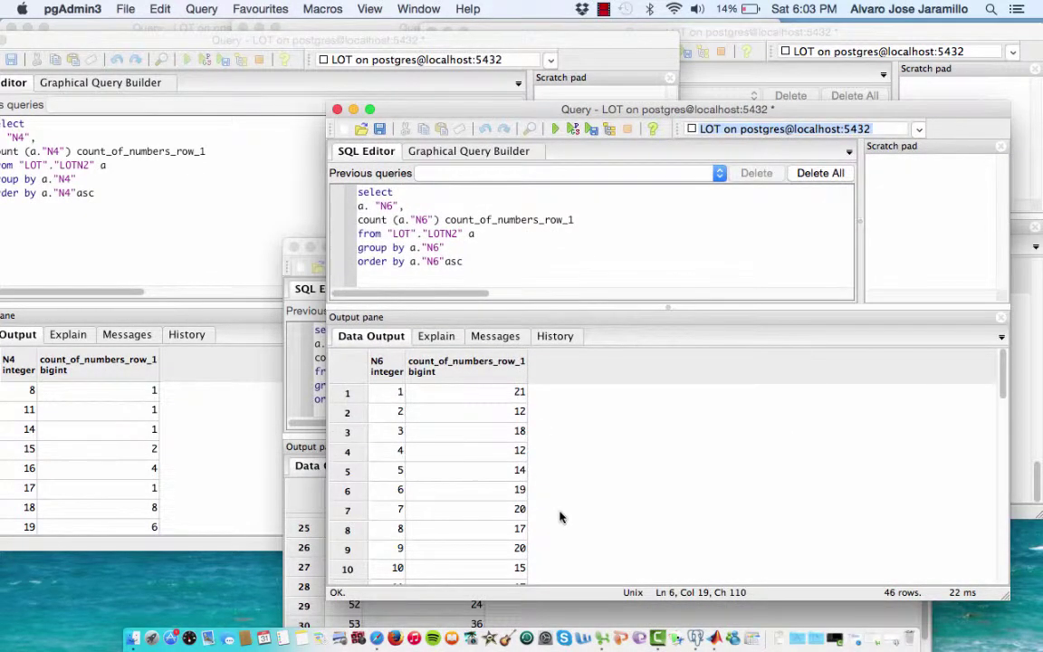
scroll(560, 518, down, 5)
scroll(560, 517, down, 5)
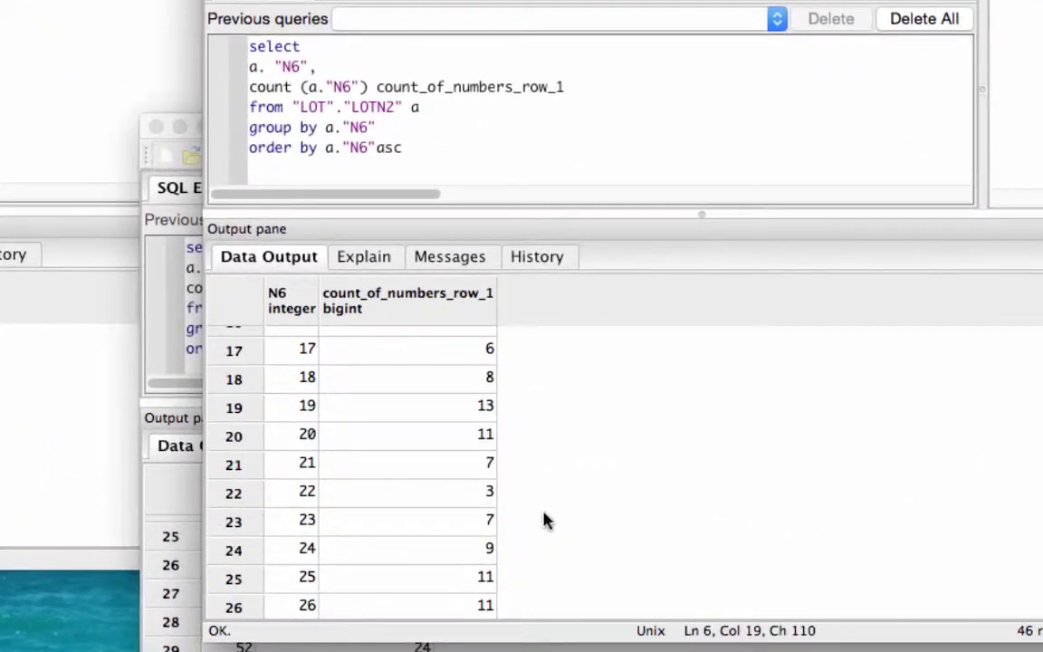
scroll(544, 520, down, 5)
scroll(545, 520, down, 3)
scroll(545, 520, up, 12)
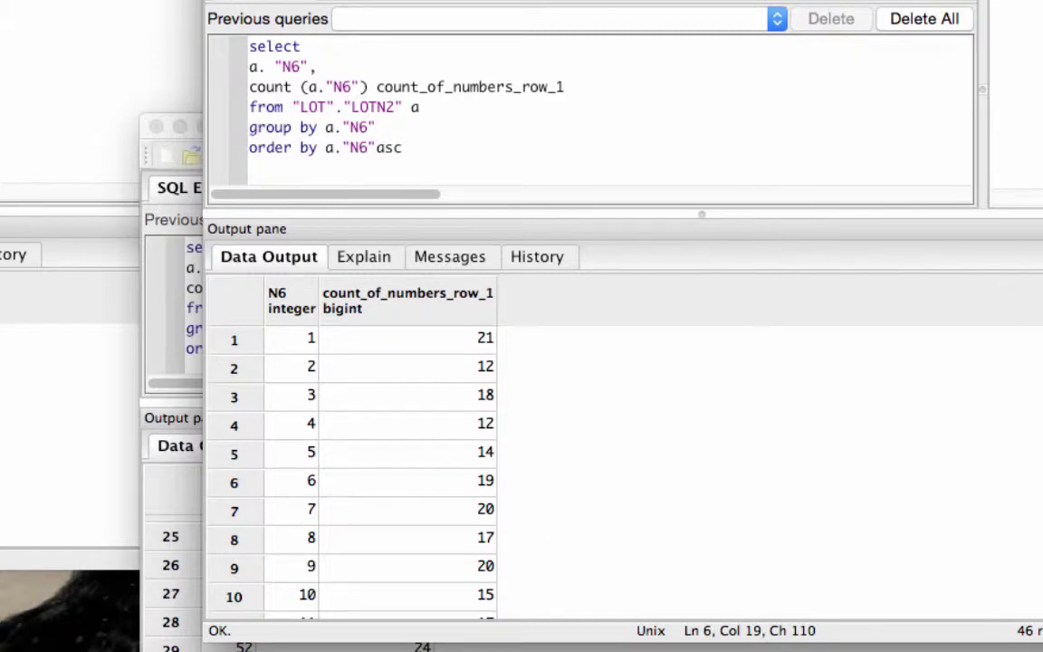
Step: Finish checking all 46 N6 rows, bring the N5 window forward, then move to MATLAB
scroll(353, 462, down, 9)
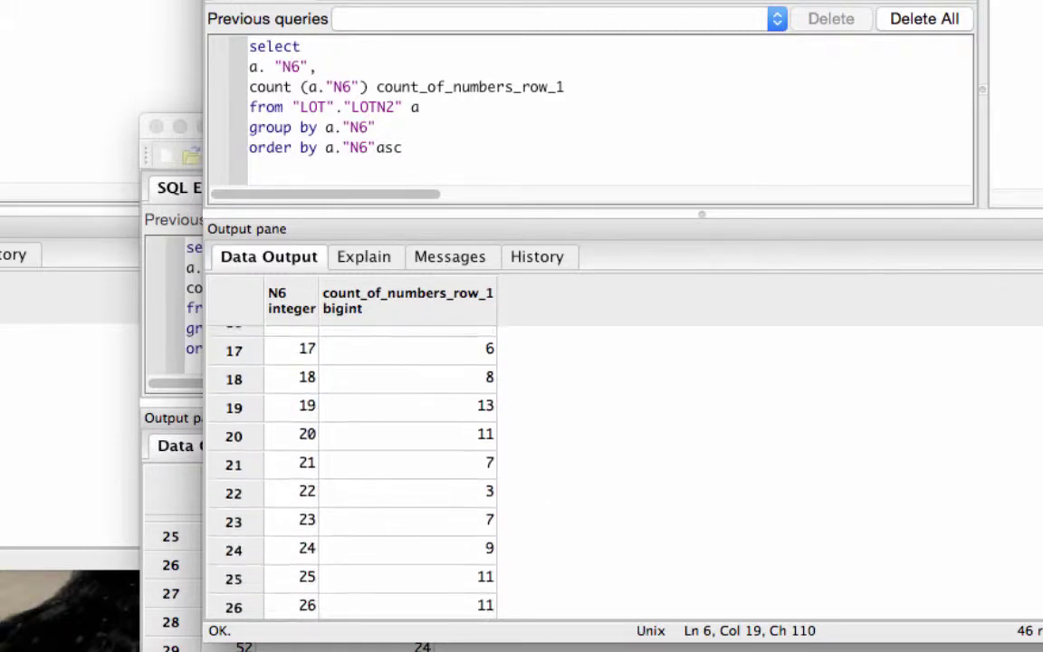
scroll(353, 462, down, 4)
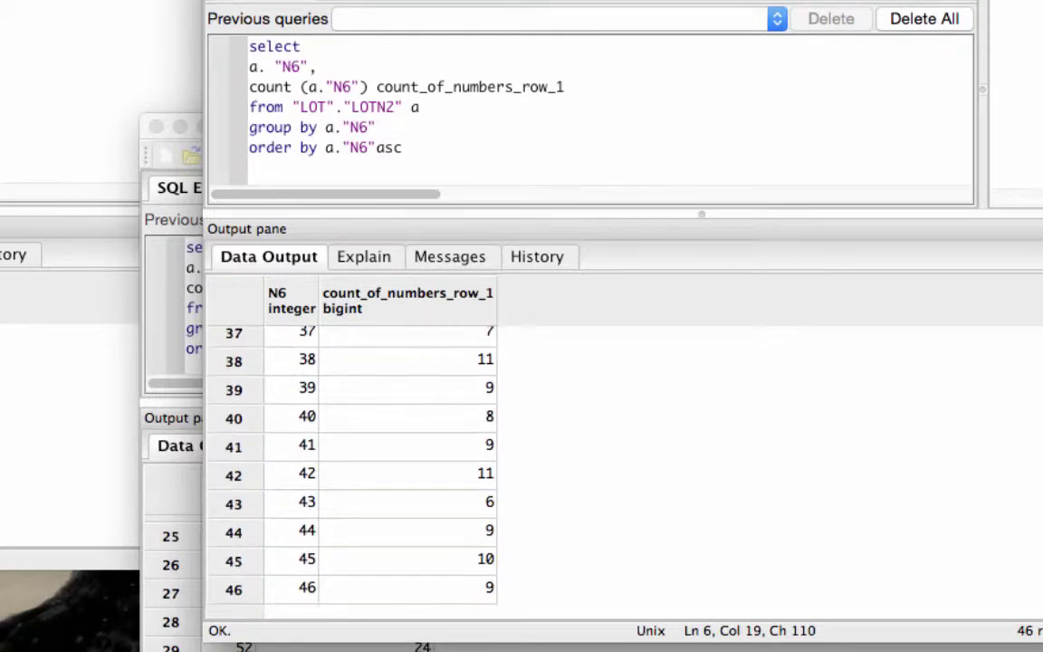
scroll(354, 462, up, 5)
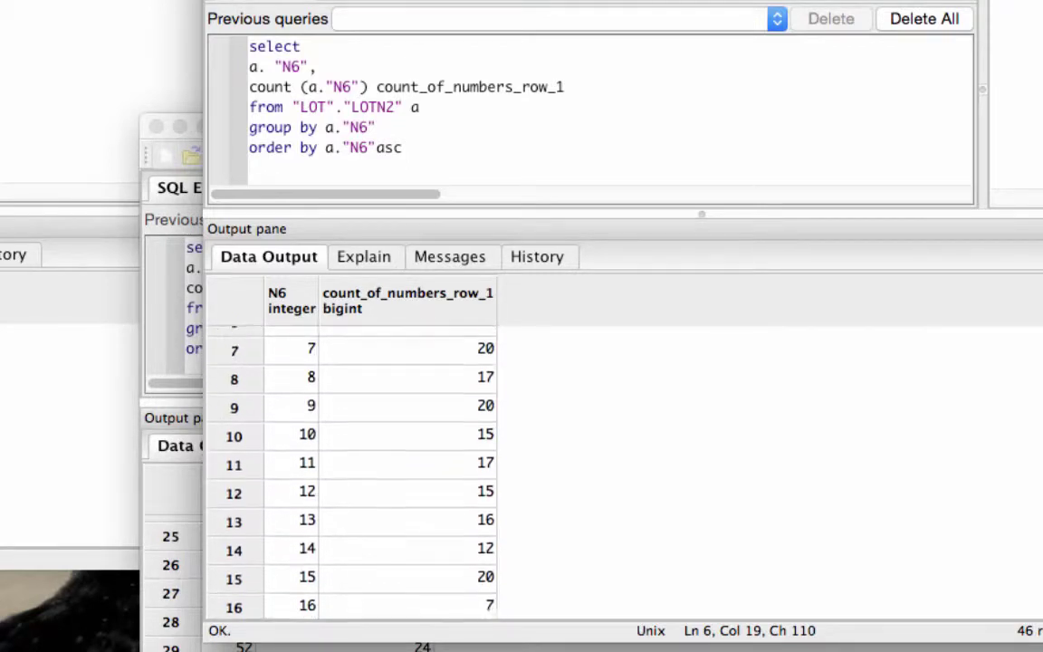
scroll(353, 462, up, 2)
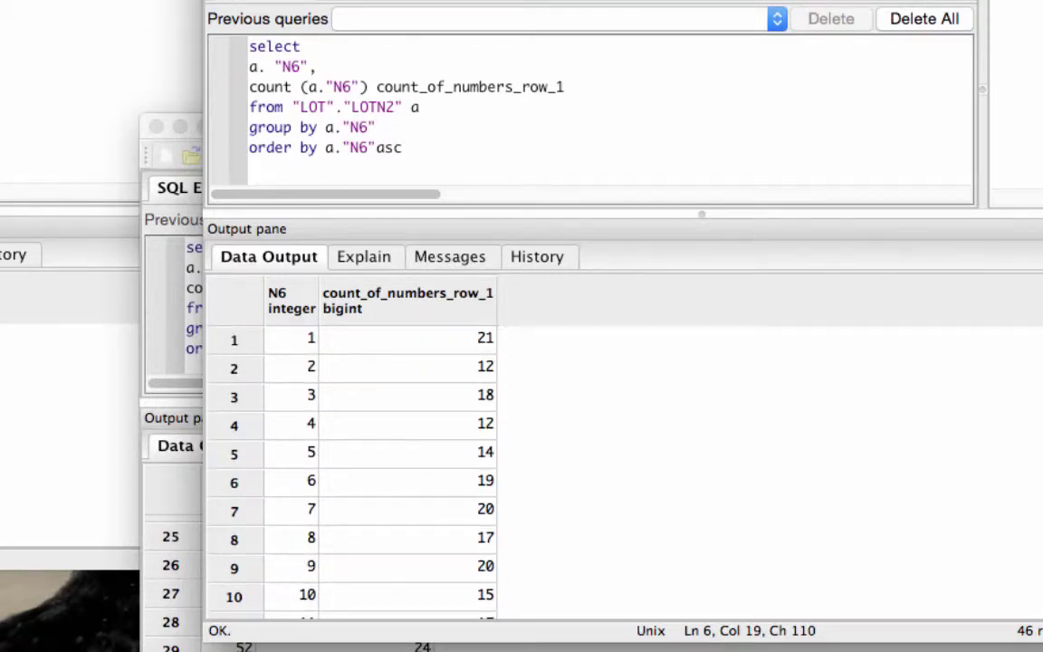
scroll(353, 462, down, 4)
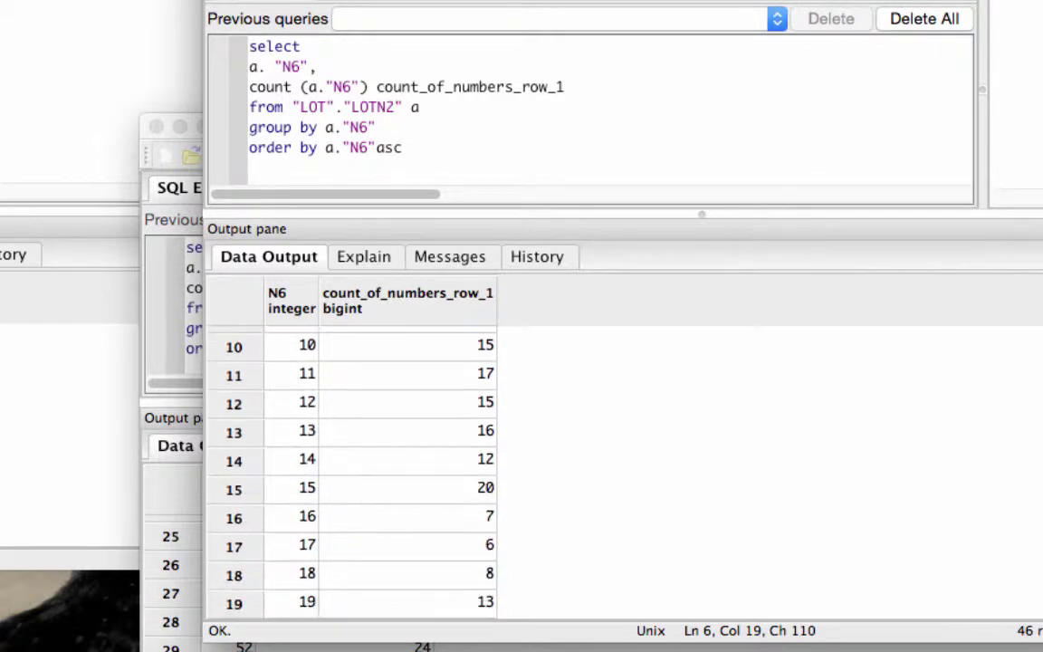
scroll(353, 462, down, 5)
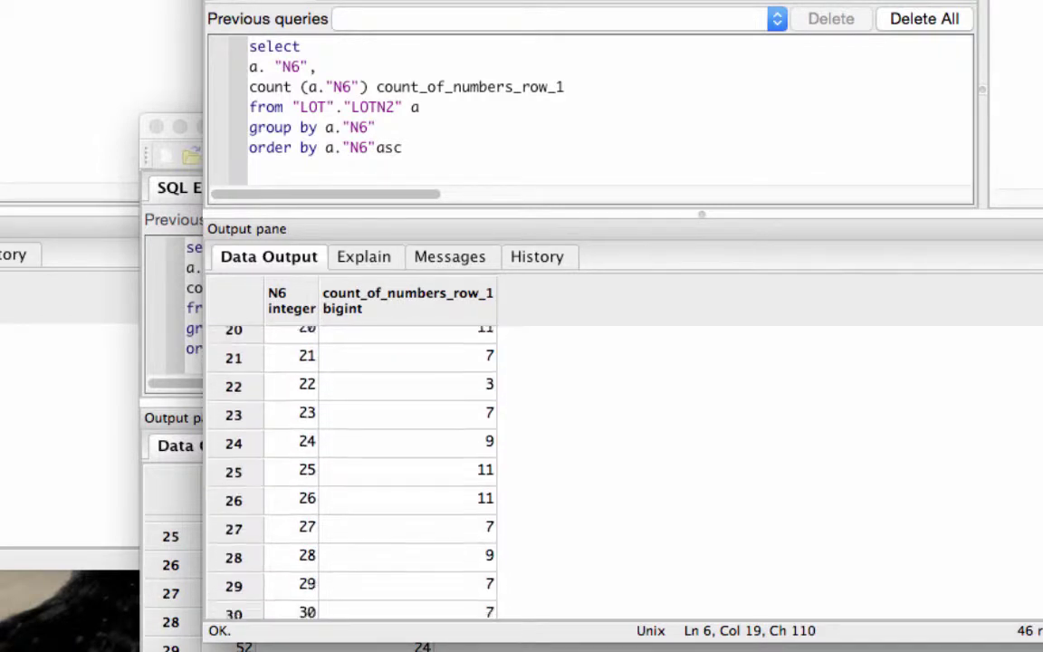
scroll(353, 462, down, 5)
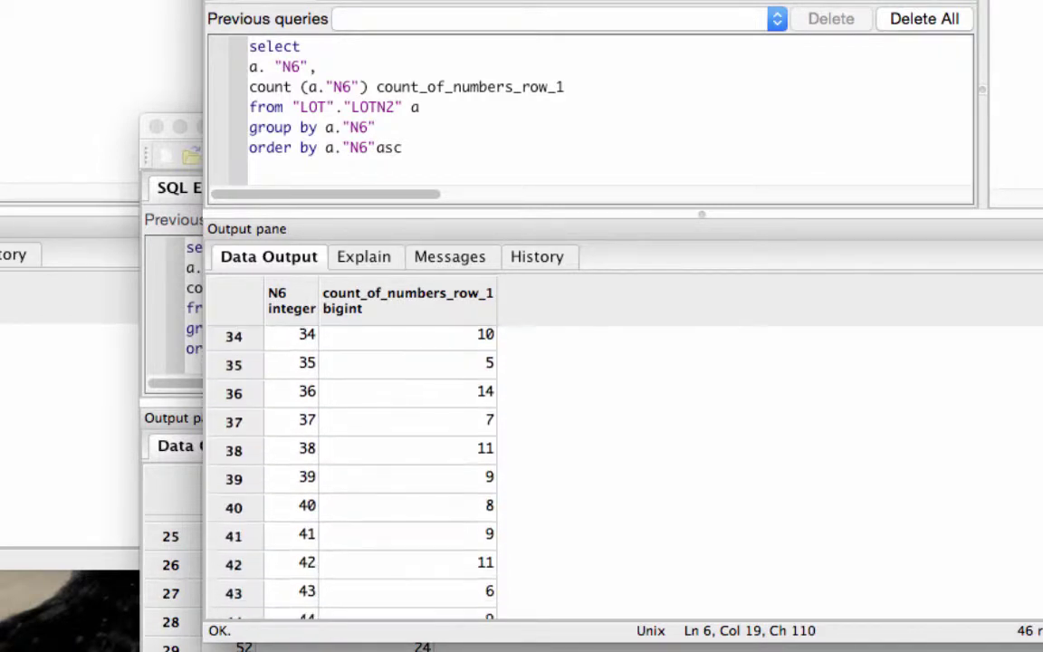
scroll(353, 462, down, 2)
scroll(353, 462, up, 6)
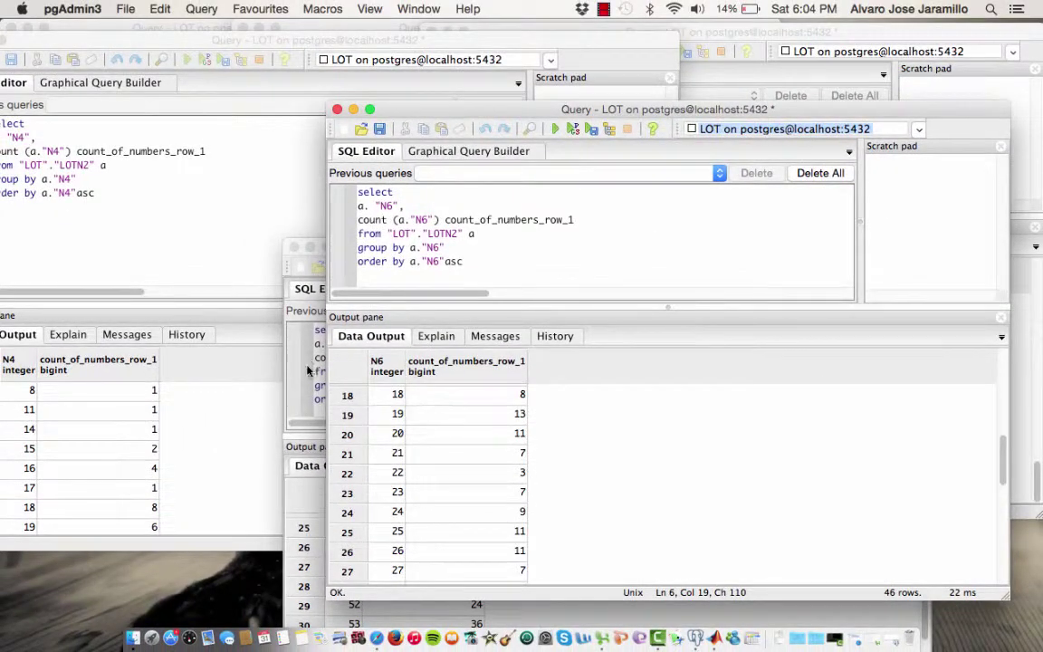
click(314, 372)
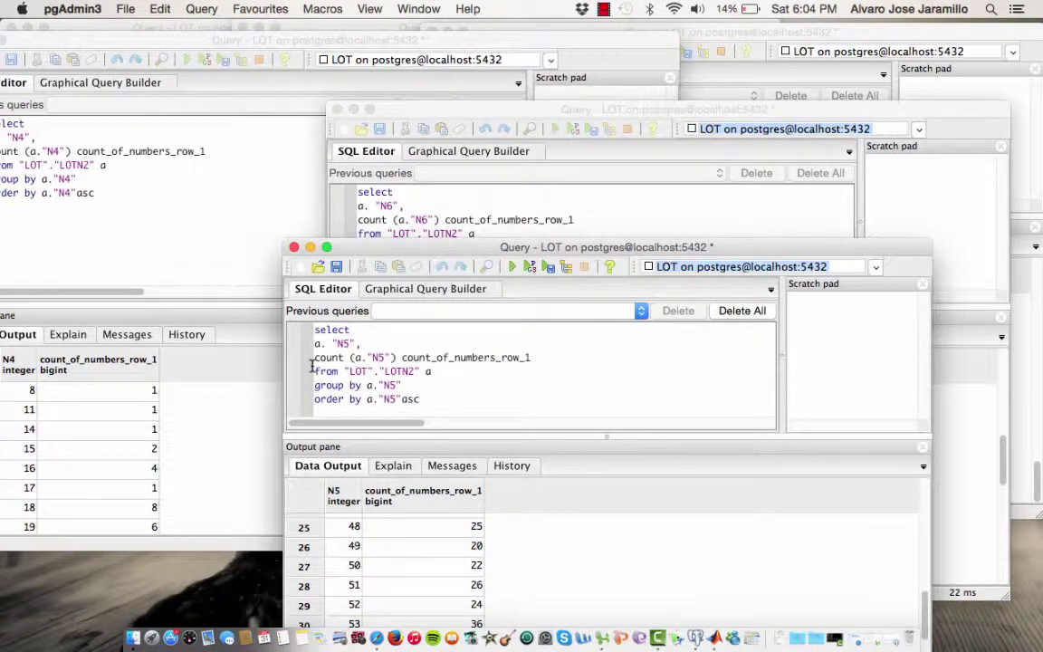
key(super+Tab)
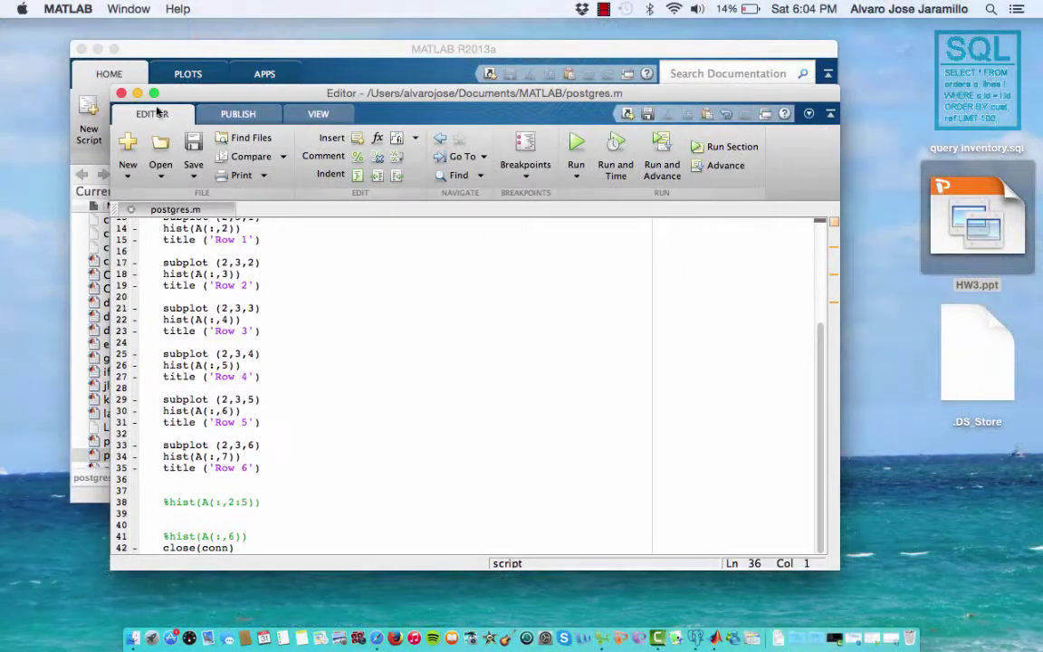
Step: Read through postgres.m, which plots histograms of columns 2–7 titled Row 1–Row 6
scroll(296, 338, up, 1)
scroll(295, 338, up, 5)
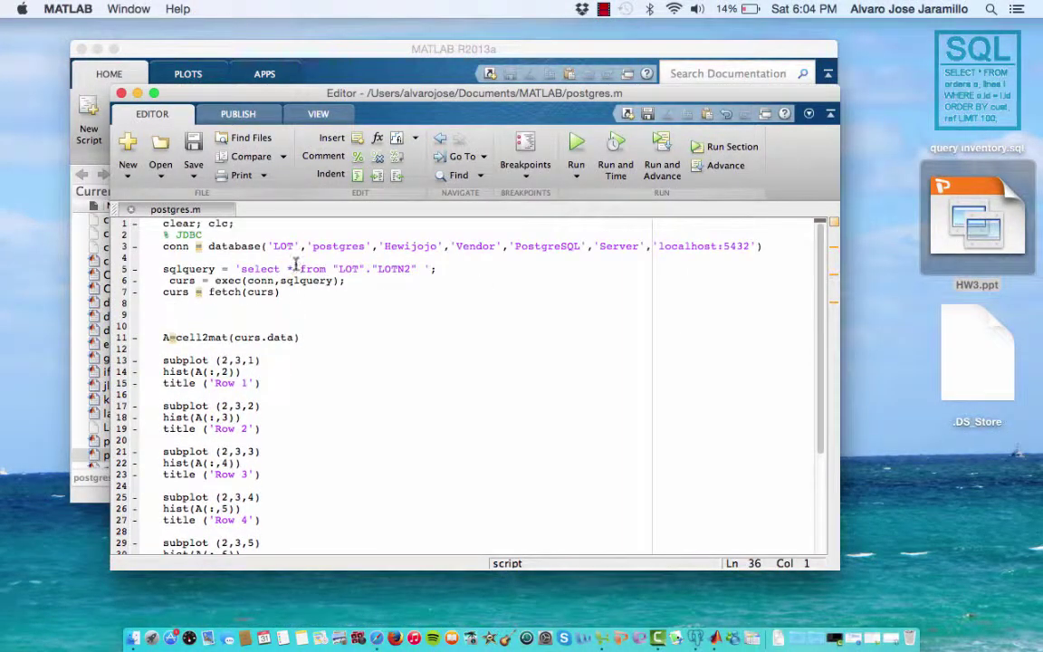
click(280, 58)
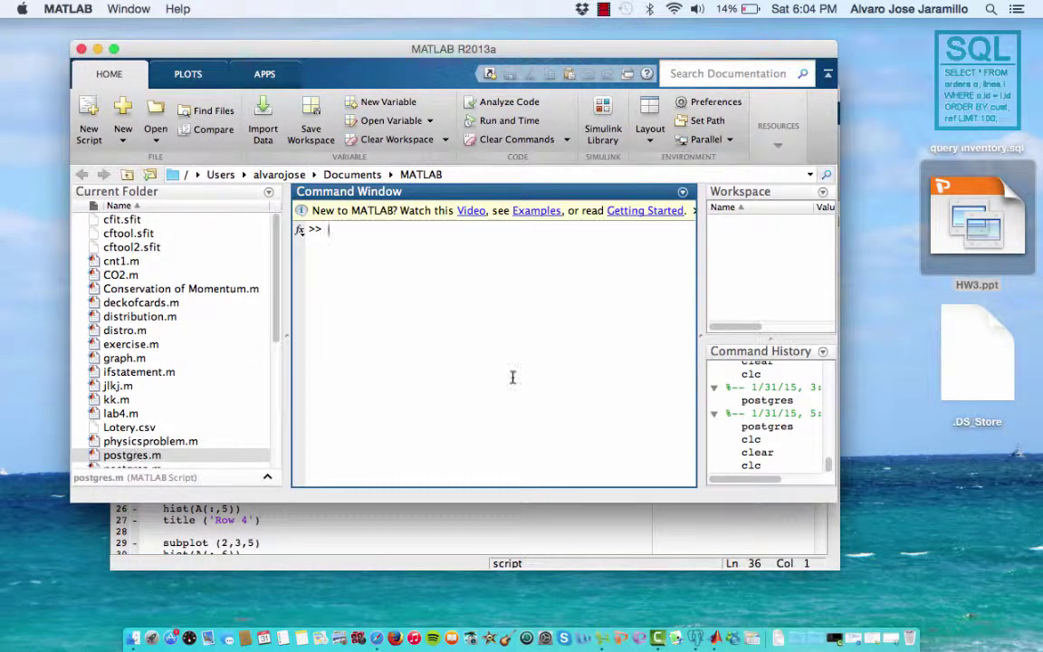
click(321, 511)
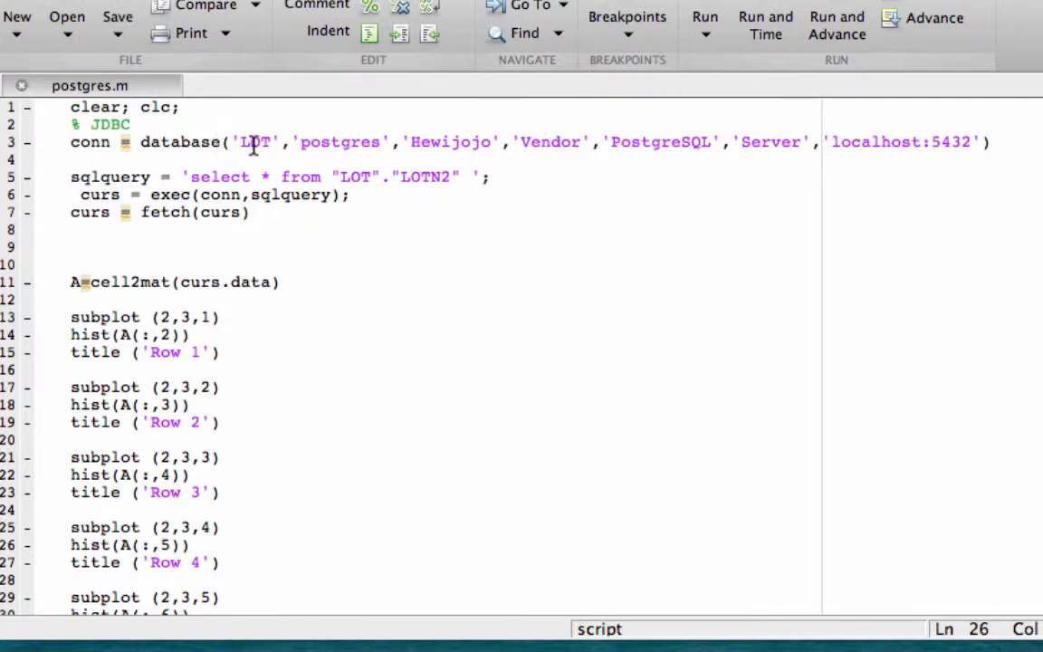
scroll(250, 344, down, 3)
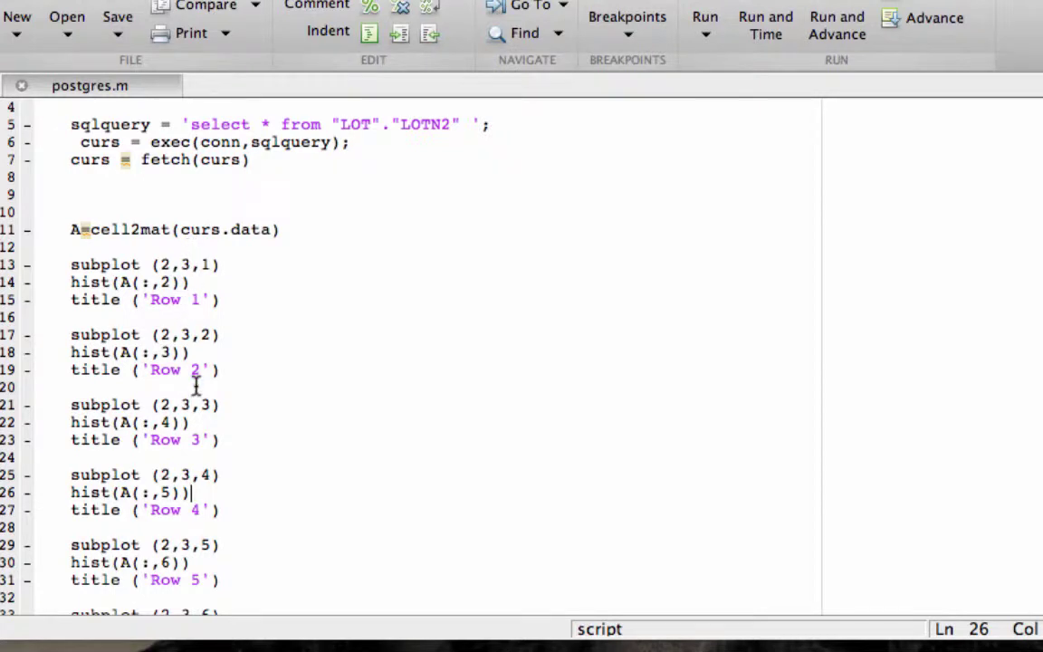
scroll(172, 444, down, 4)
scroll(195, 388, down, 2)
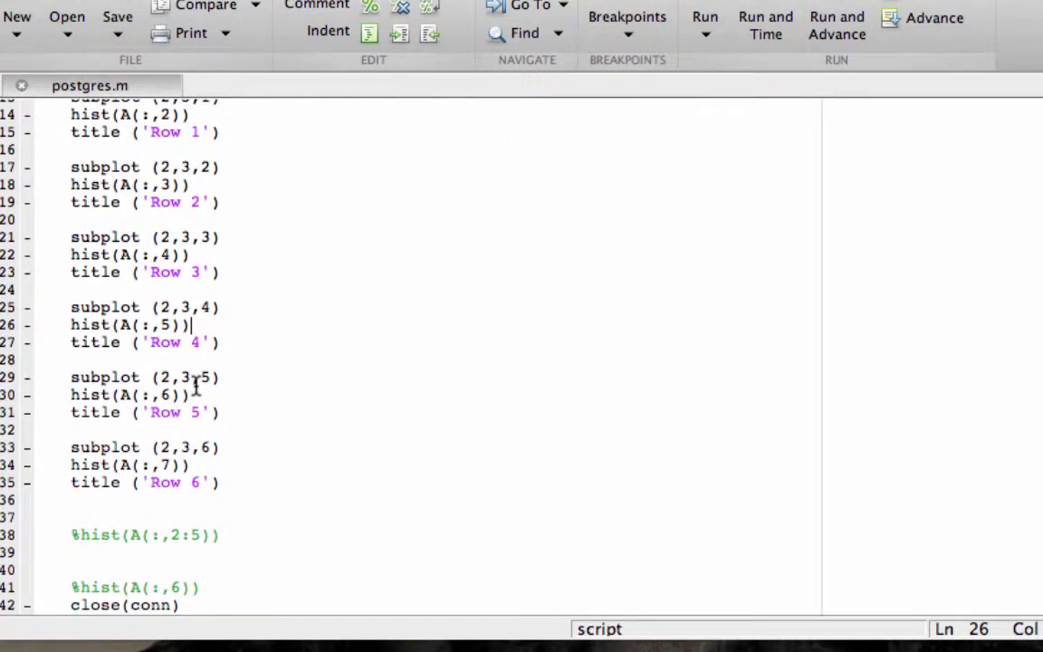
scroll(195, 387, up, 3)
scroll(194, 388, up, 5)
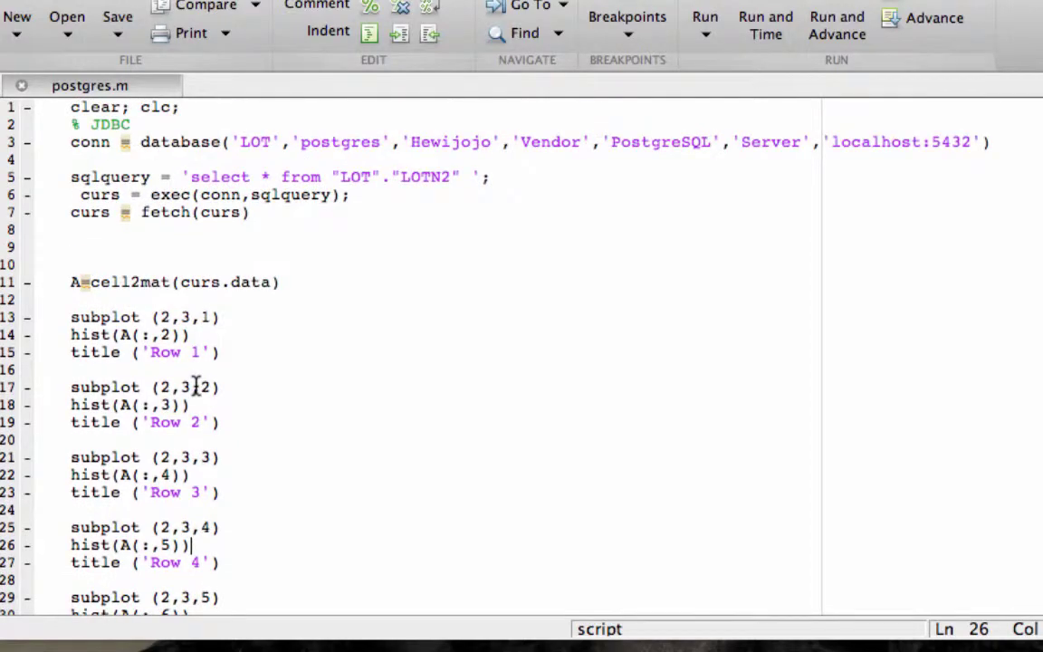
scroll(270, 353, down, 6)
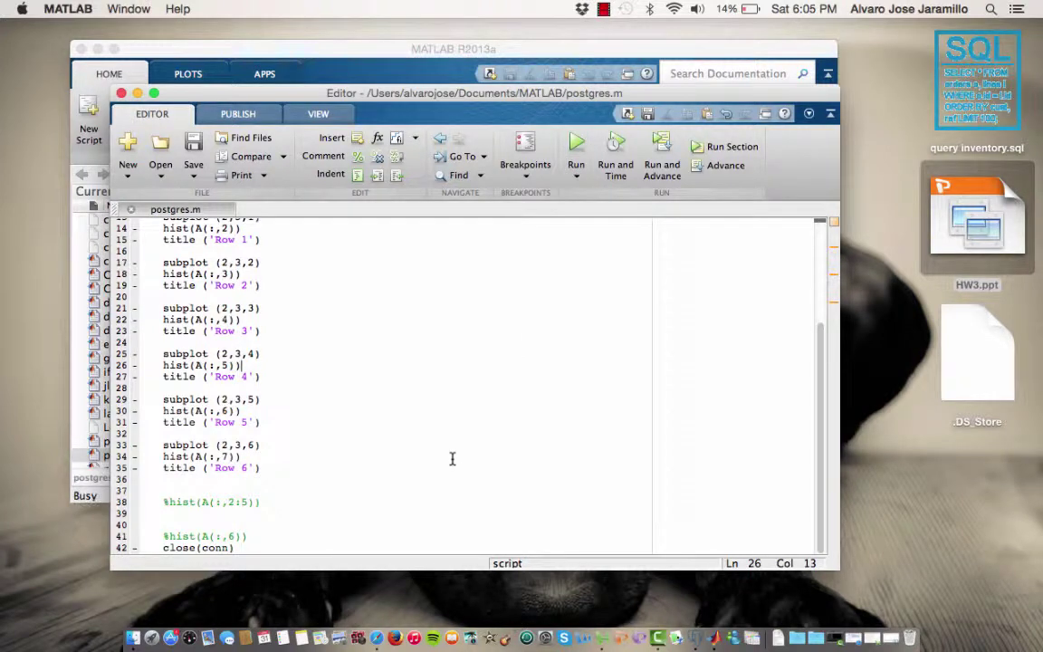
Step: Check the fetched lottery data in the main window, then view the Figure 1 histograms
click(475, 43)
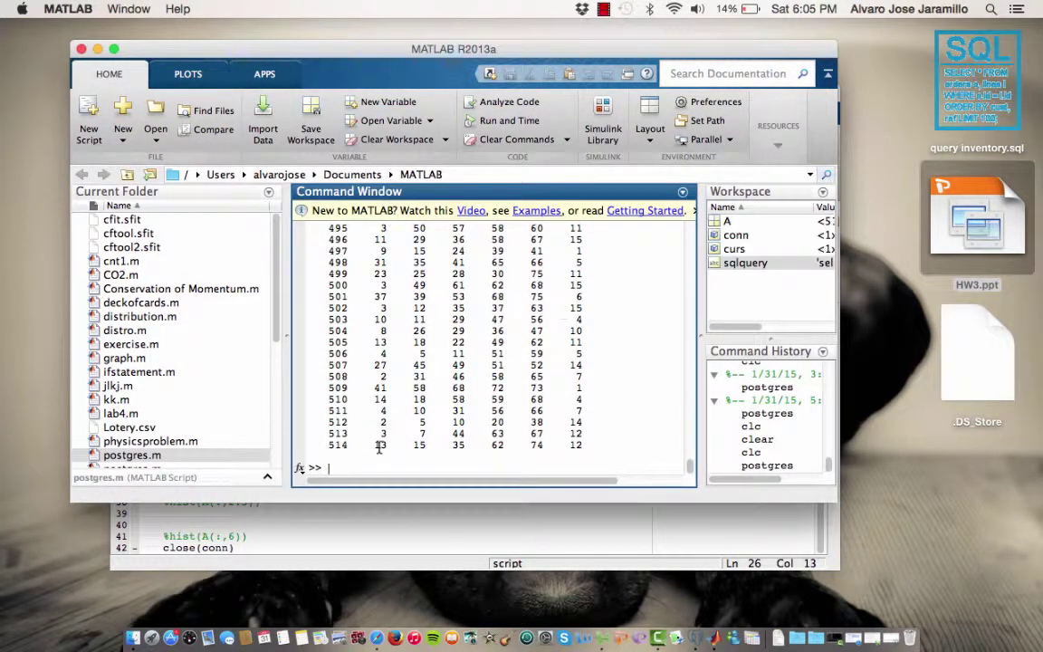
scroll(516, 353, up, 20)
scroll(512, 247, up, 5)
scroll(512, 247, down, 20)
key(ctrl+Right)
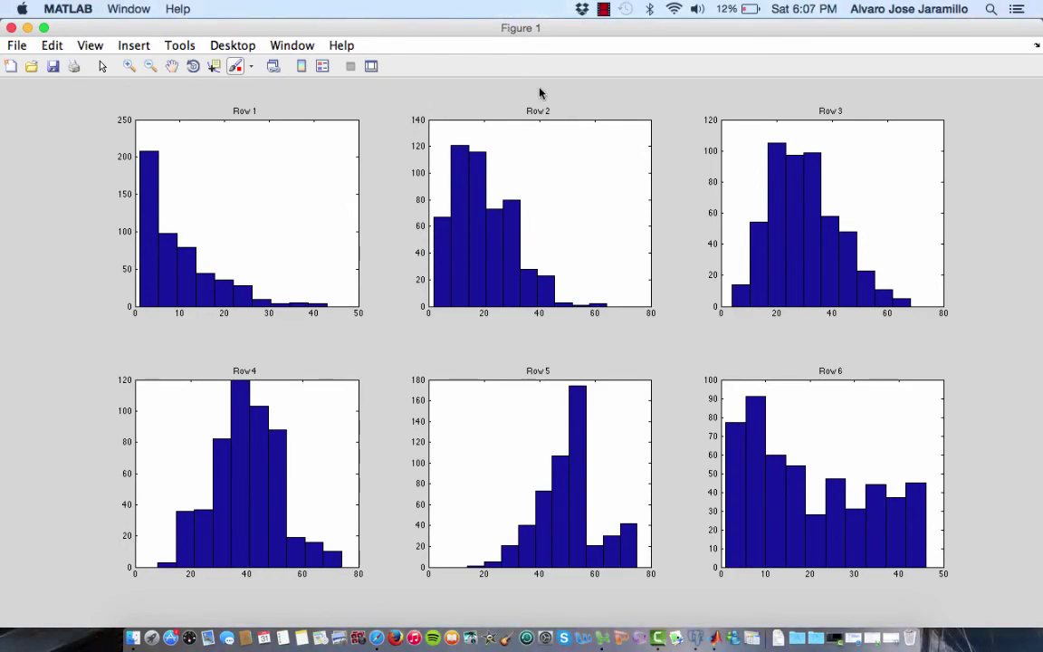
Step: Return from the full-screen Row 1–Row 6 histograms to the main MATLAB window
key(ctrl+Left)
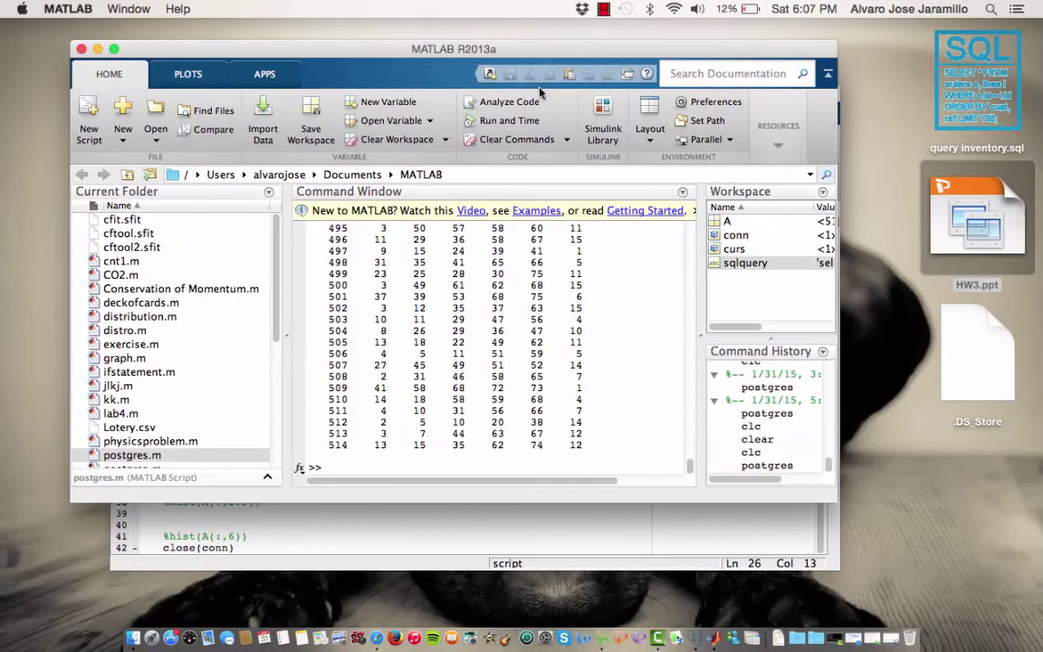